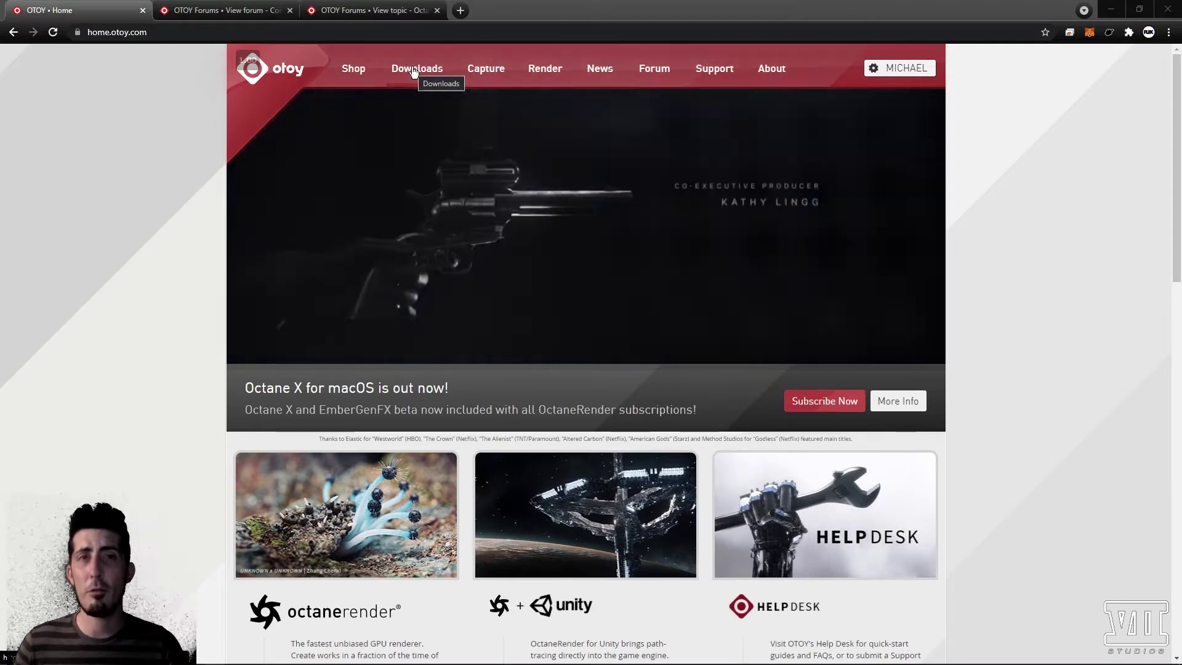
Filter the download archive to OctaneRender Studio Standalone for Windows, version 2020.2.5
{"action": "left_click", "coordinate": [414, 72]}
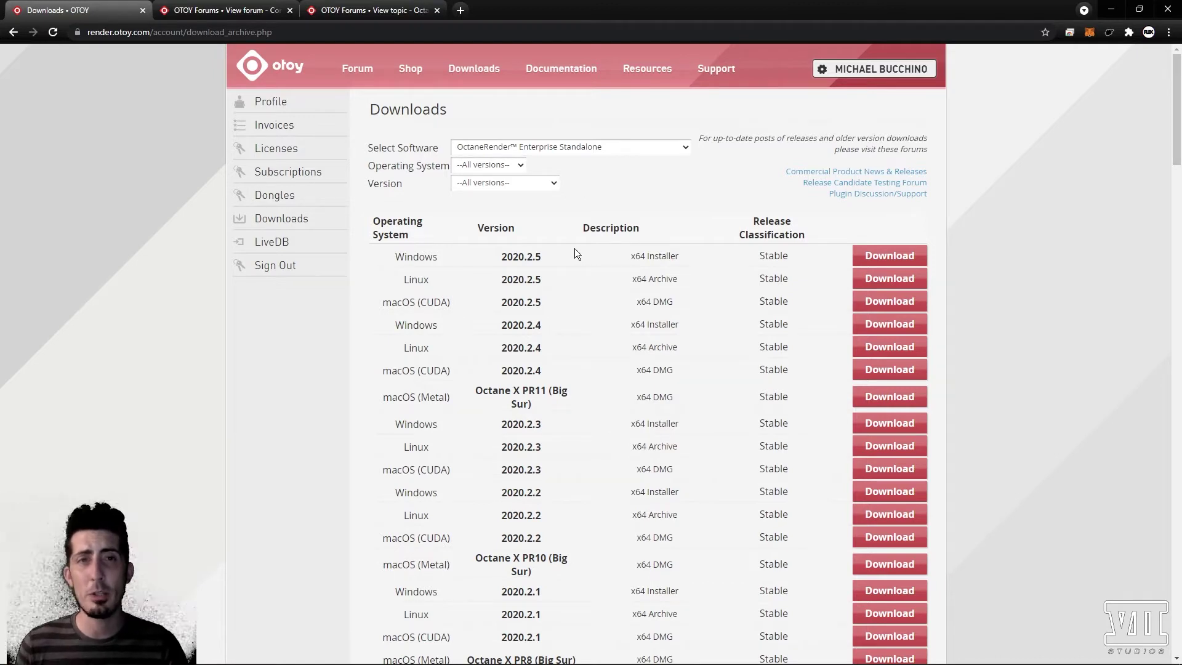
{"action": "left_click", "coordinate": [572, 149]}
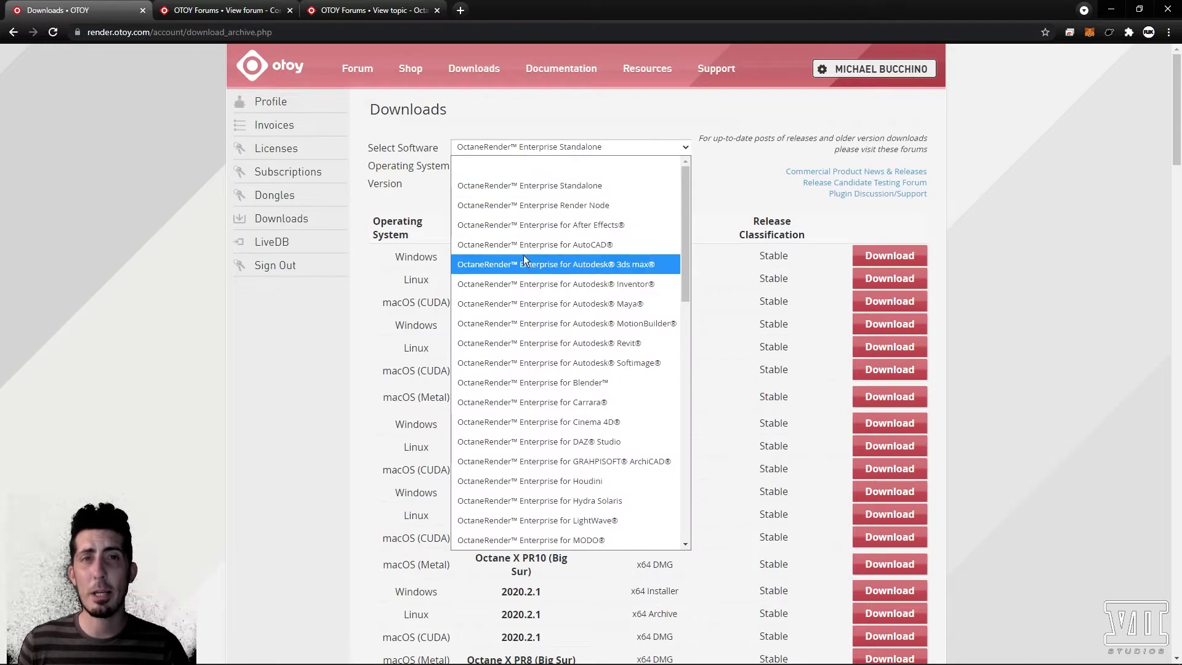
{"action": "scroll", "coordinate": [550, 412], "scroll_direction": "down", "scroll_amount": 5}
{"action": "left_click", "coordinate": [550, 369]}
{"action": "left_click", "coordinate": [502, 165]}
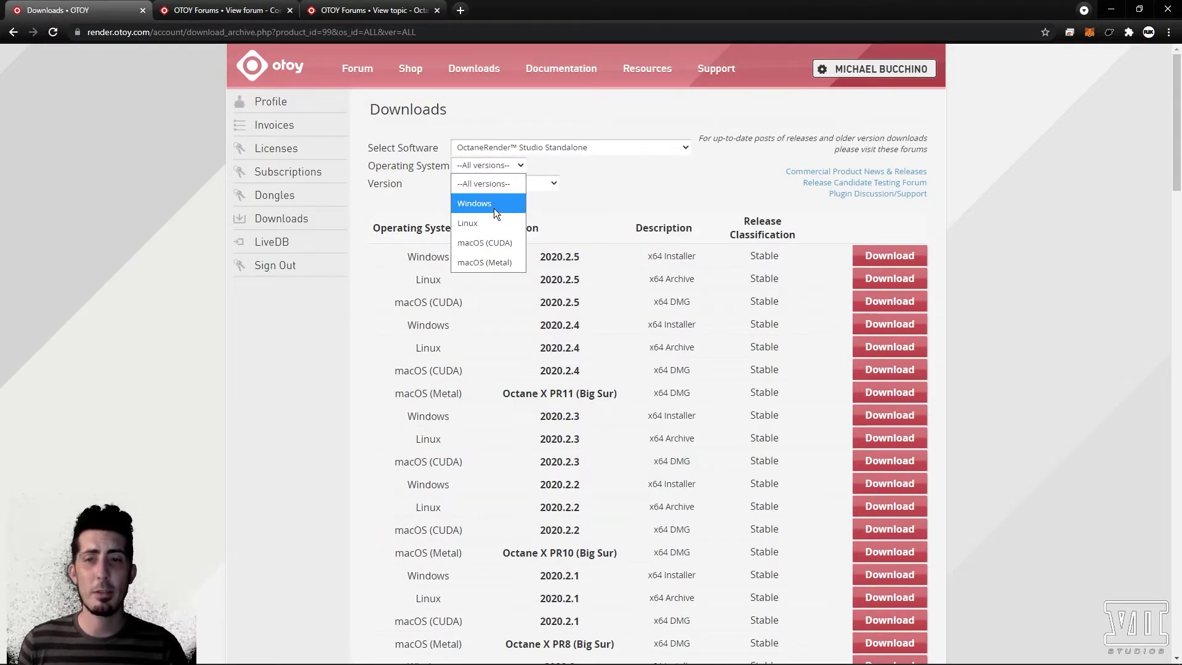
{"action": "left_click", "coordinate": [493, 208]}
{"action": "left_click", "coordinate": [516, 187]}
{"action": "left_click", "coordinate": [513, 223]}
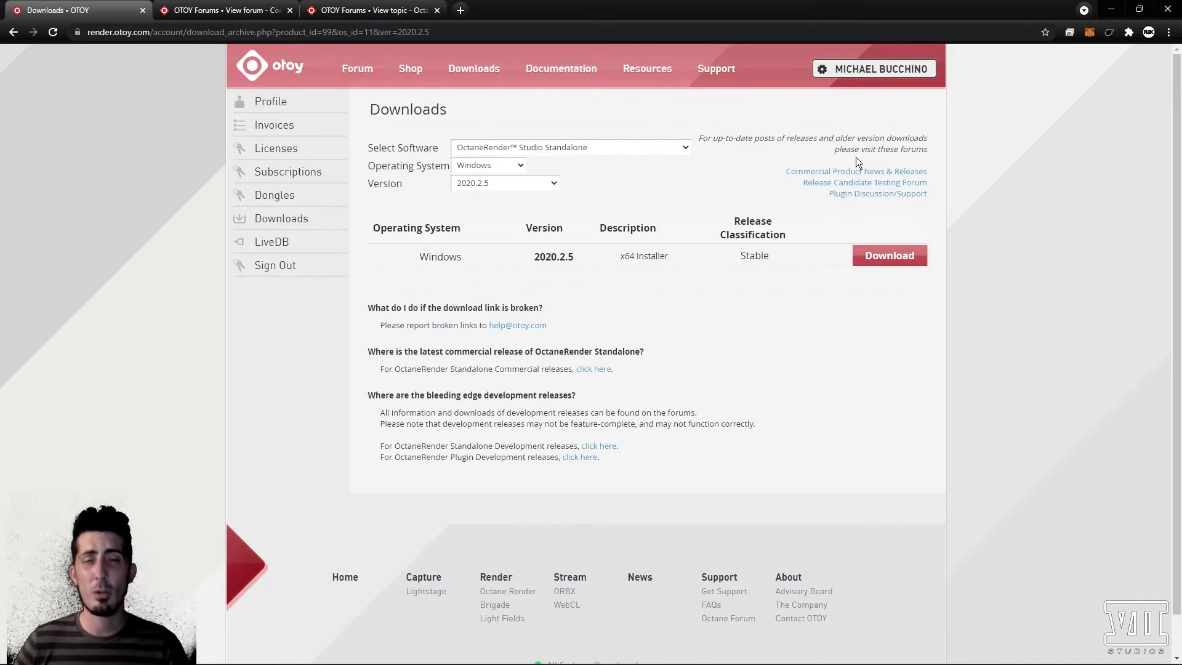
Switch to the development builds forum tab and highlight the 2021.1 RC 1 announcement
{"action": "left_click", "coordinate": [243, 12]}
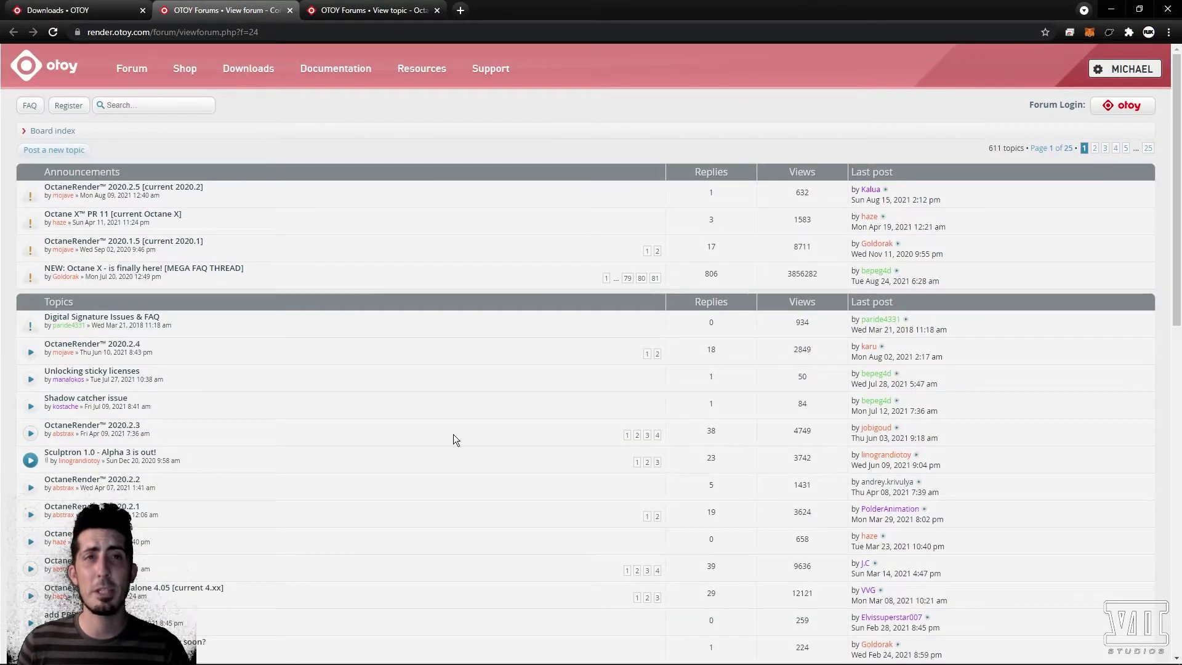
{"action": "key", "text": "ctrl+Tab"}
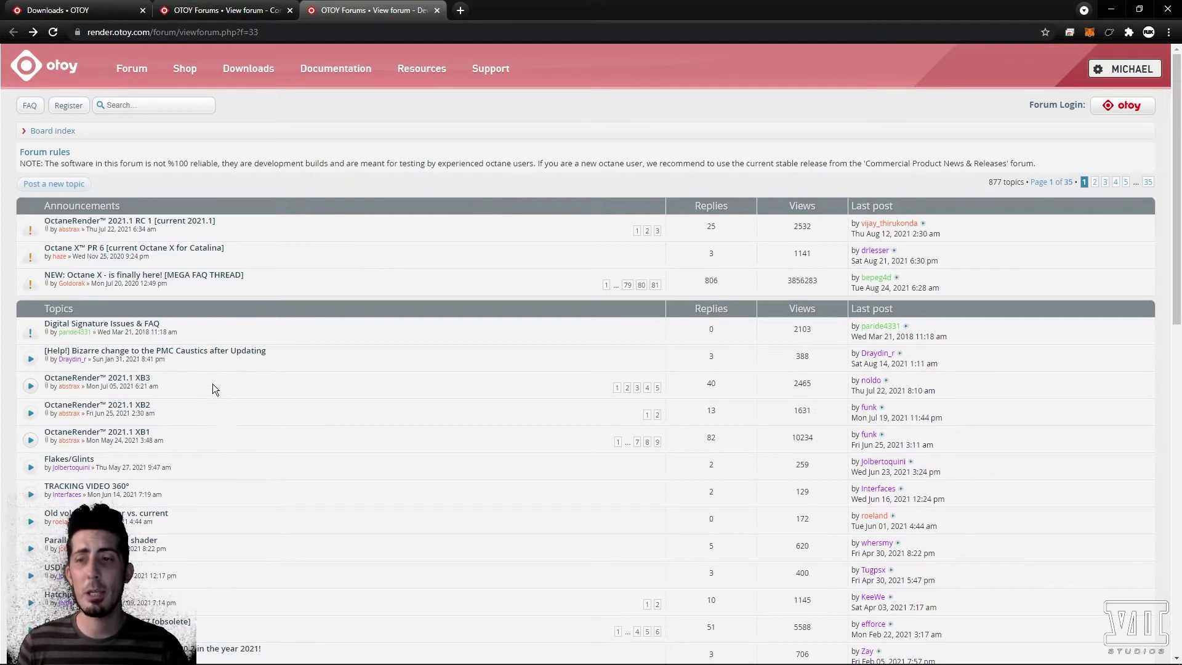
{"action": "left_click_drag", "start_coordinate": [212, 385], "coordinate": [65, 386]}
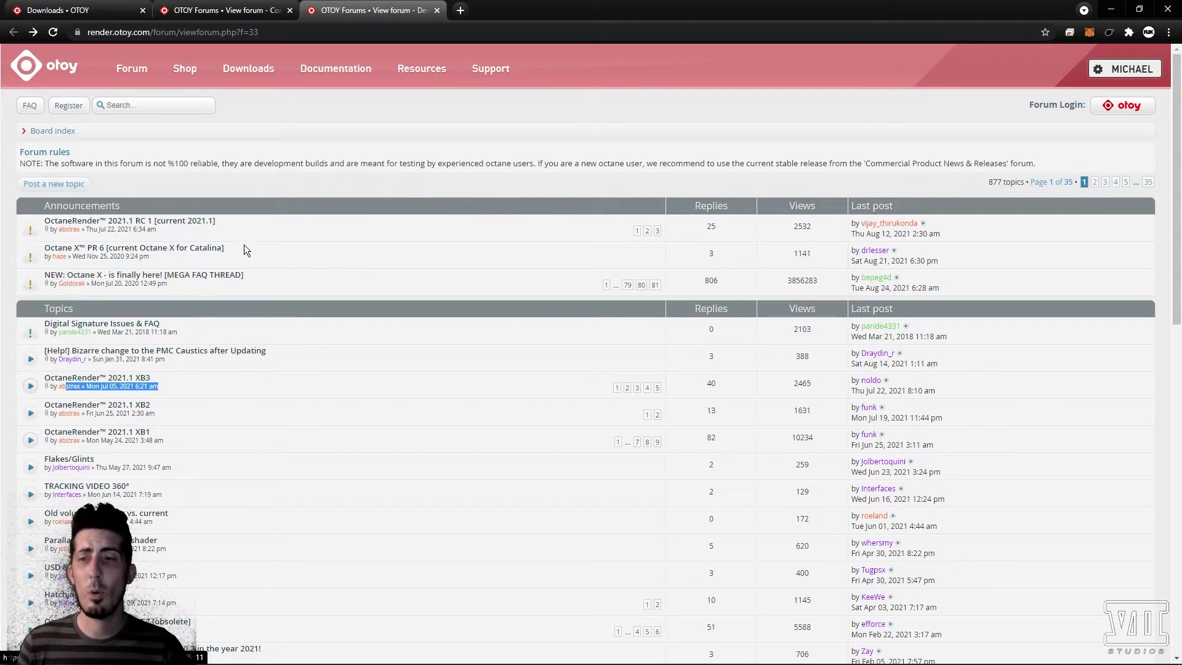
{"action": "left_click_drag", "start_coordinate": [249, 223], "coordinate": [49, 224]}
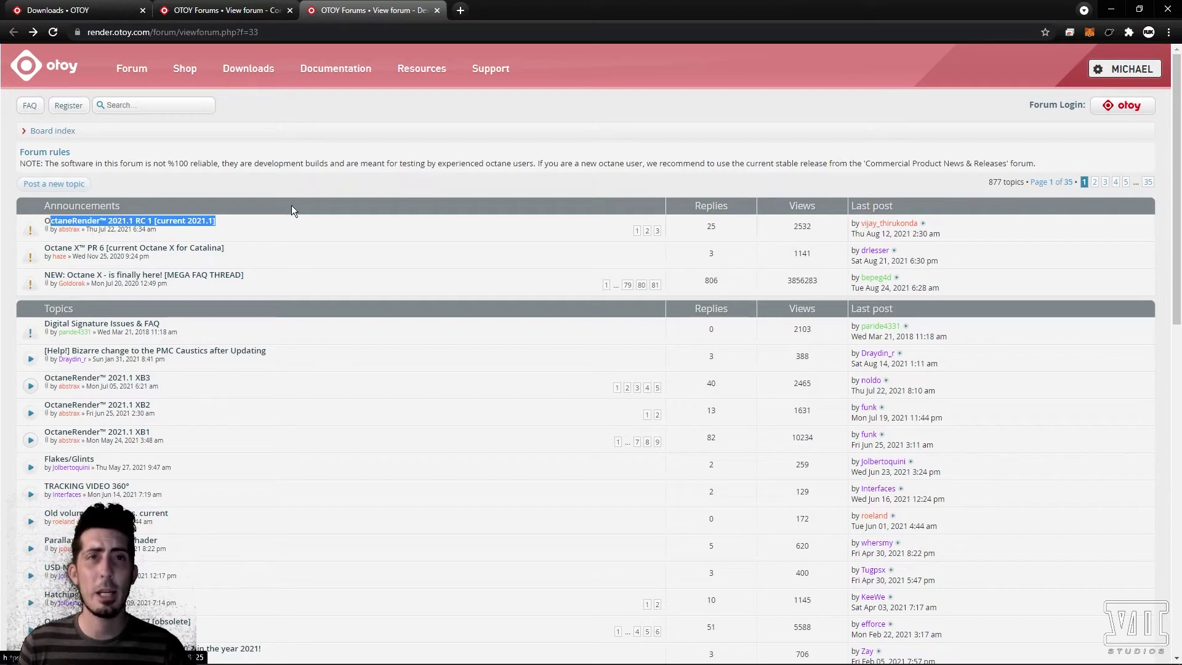
{"action": "triple_click", "coordinate": [110, 221]}
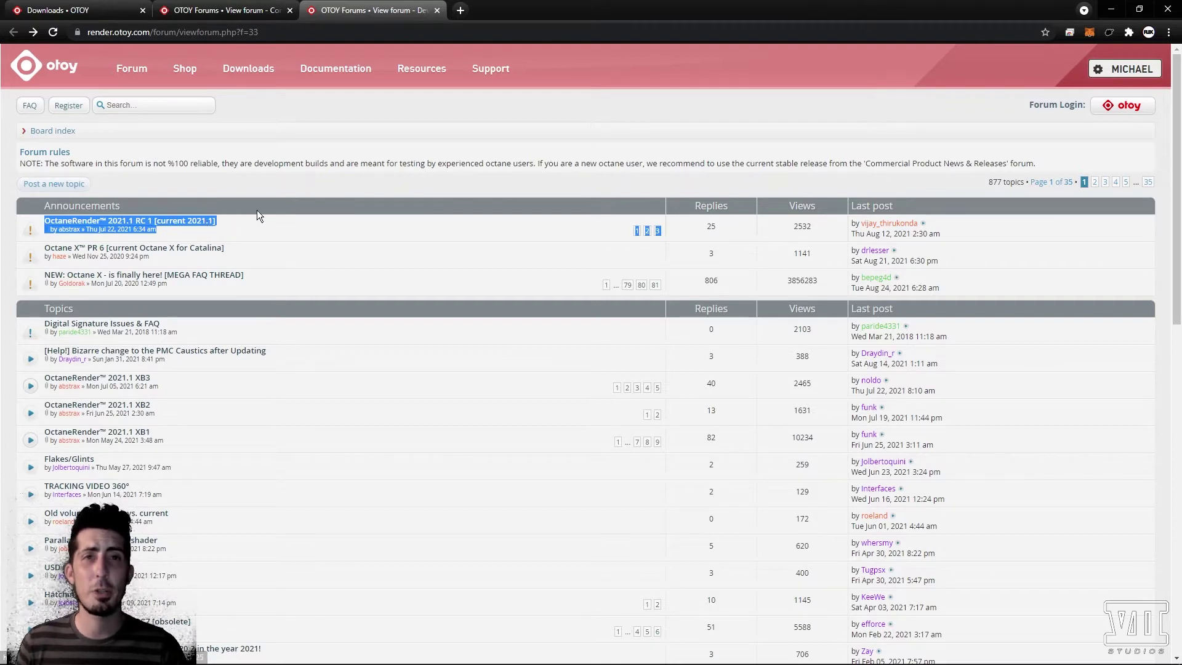
{"action": "left_click", "coordinate": [339, 212]}
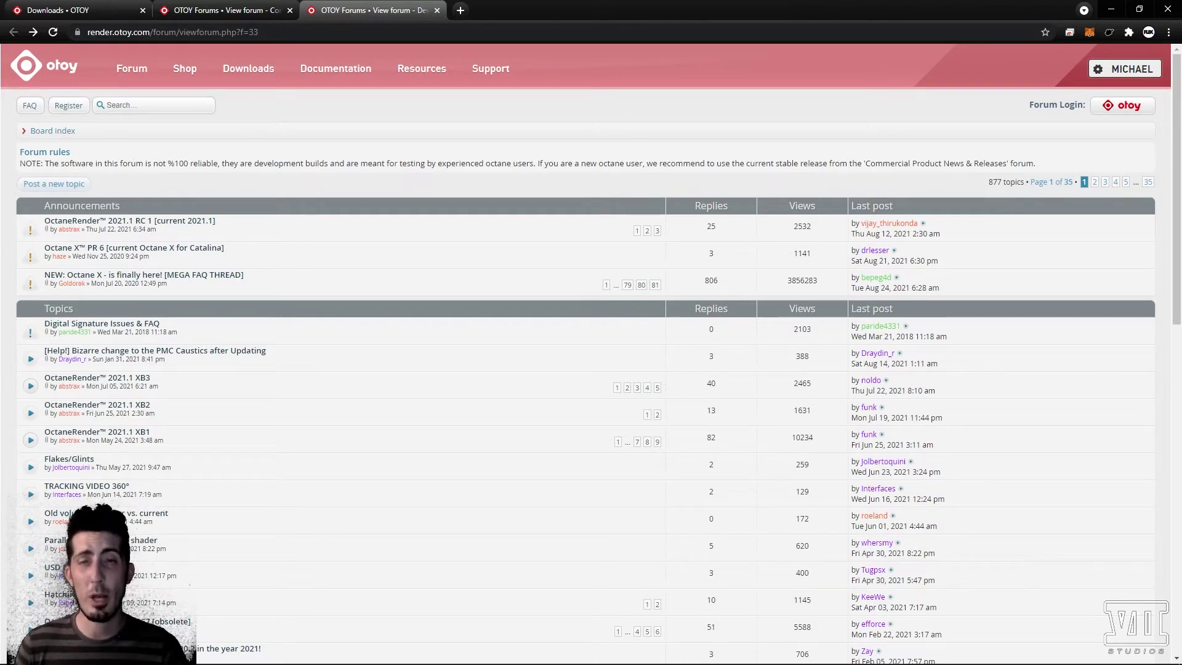
Read through the 2021.1 RC 1 release notes and highlight its download links
{"action": "left_click", "coordinate": [156, 221]}
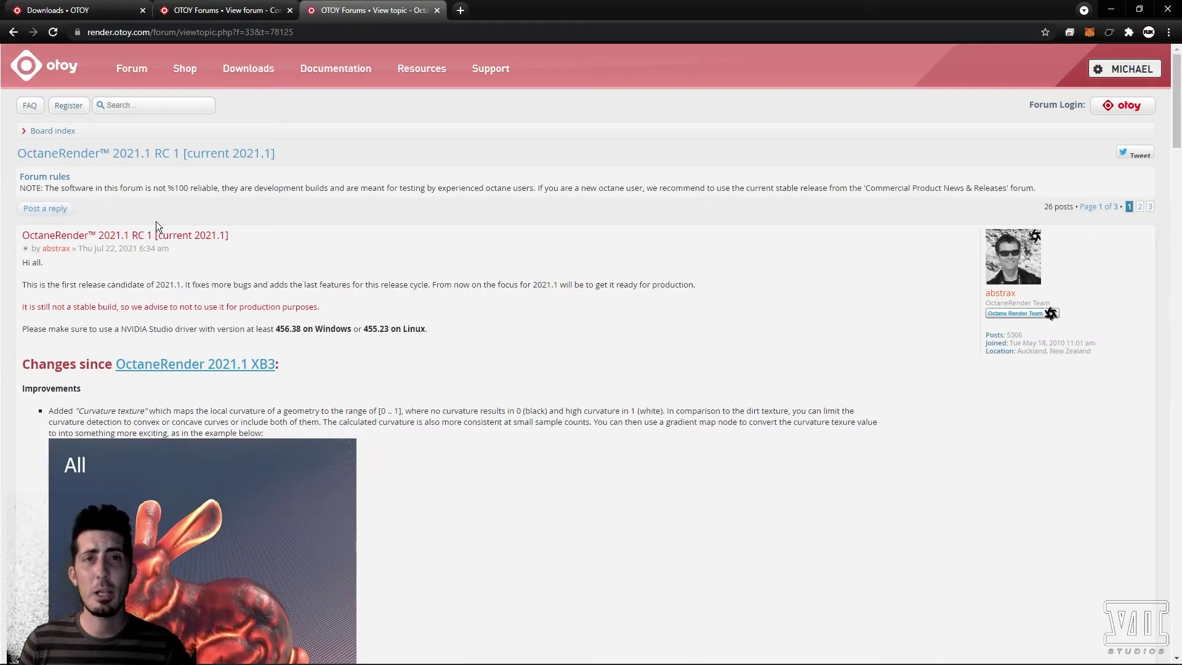
{"action": "scroll", "coordinate": [233, 387], "scroll_direction": "down", "scroll_amount": 3}
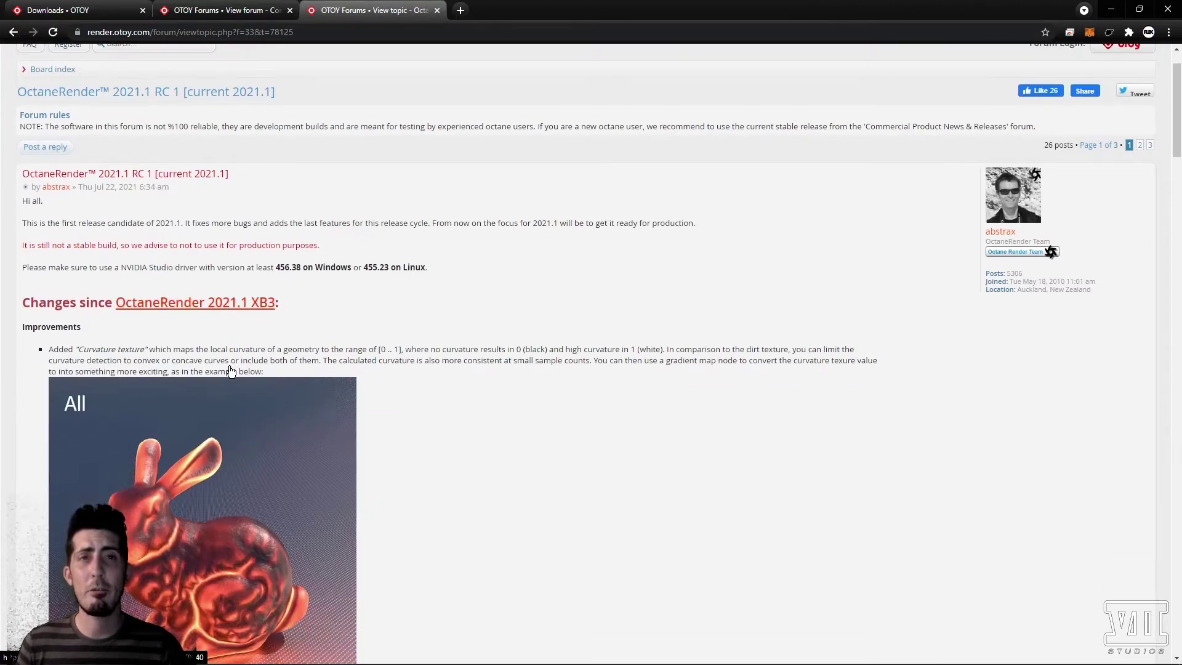
{"action": "scroll", "coordinate": [407, 352], "scroll_direction": "down", "scroll_amount": 1}
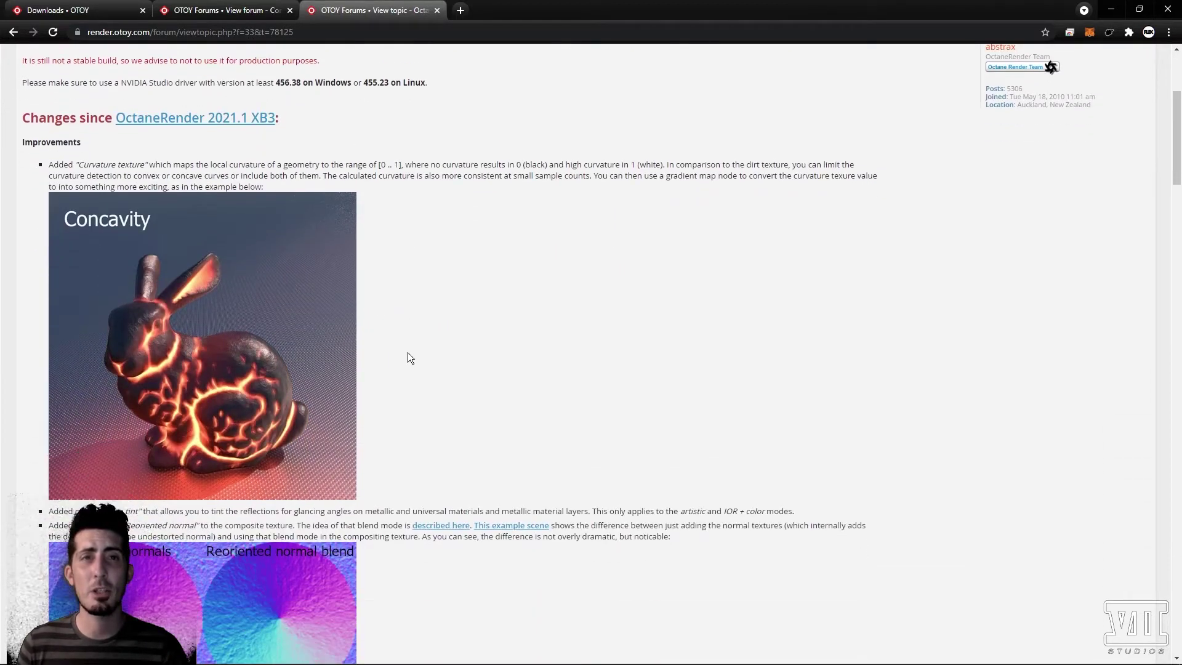
{"action": "scroll", "coordinate": [408, 353], "scroll_direction": "down", "scroll_amount": 1}
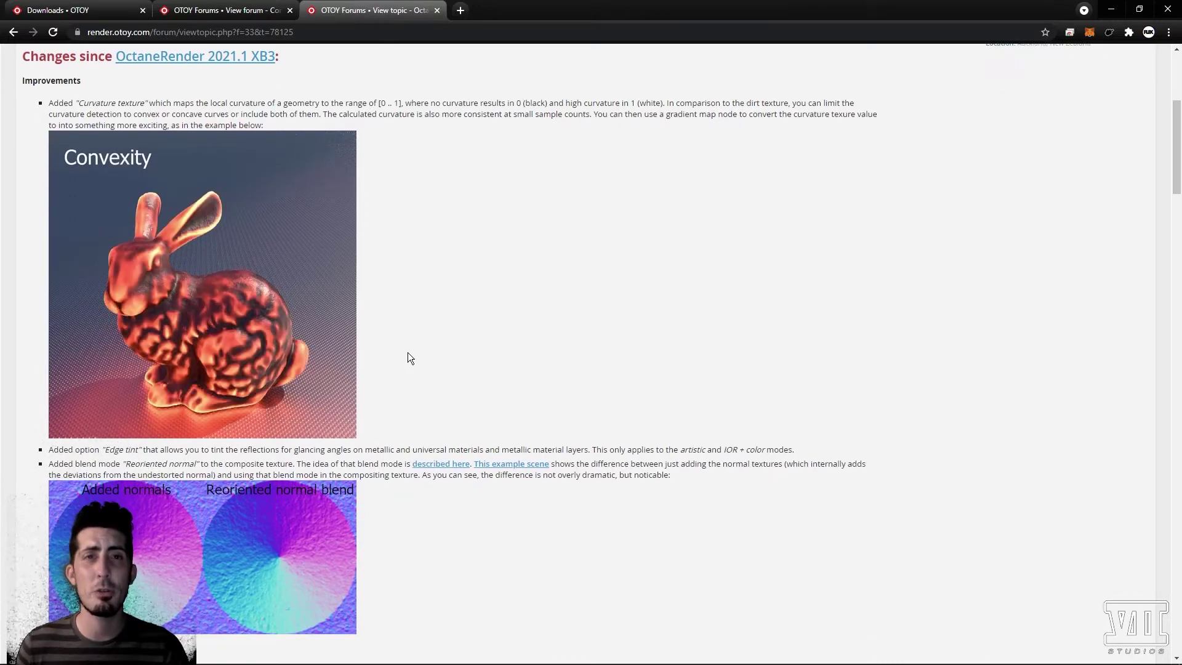
{"action": "scroll", "coordinate": [408, 353], "scroll_direction": "down", "scroll_amount": 6}
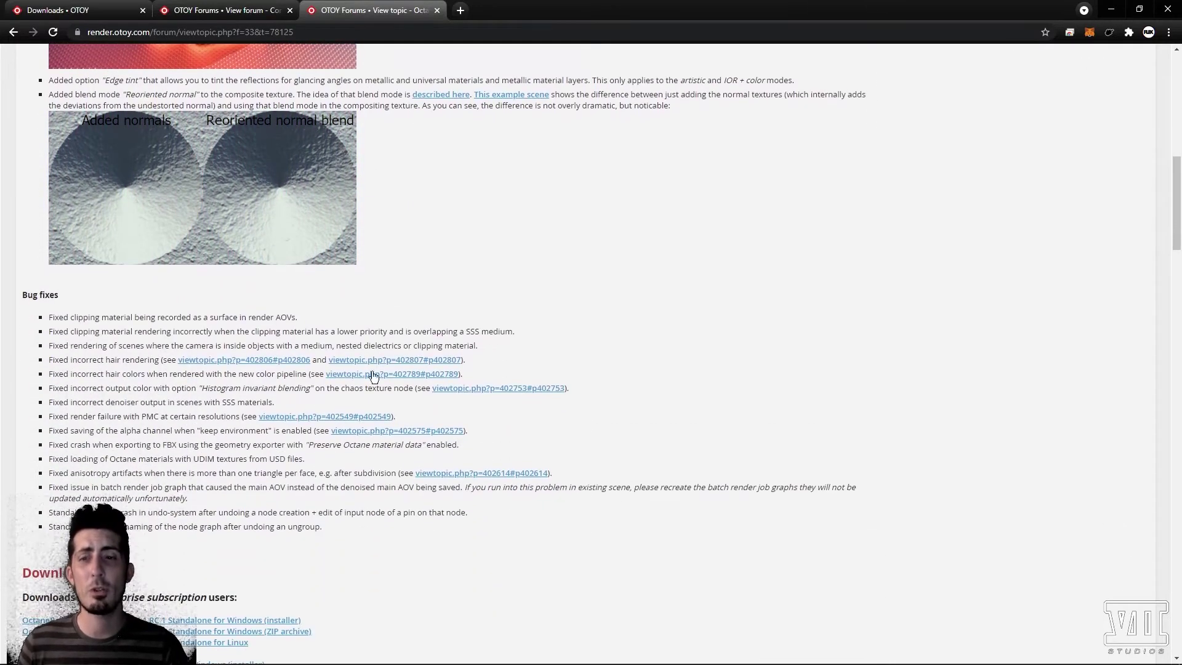
{"action": "scroll", "coordinate": [388, 428], "scroll_direction": "down", "scroll_amount": 4}
{"action": "left_click_drag", "start_coordinate": [346, 475], "coordinate": [79, 339]}
{"action": "left_click", "coordinate": [359, 397]}
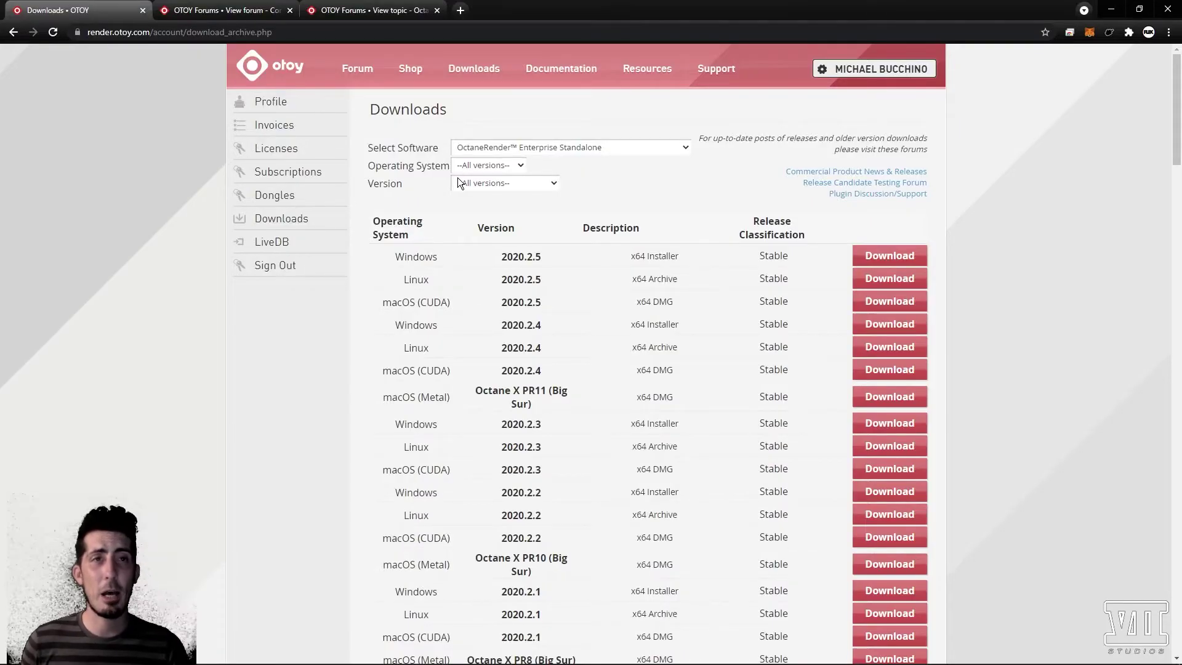
Go from the forum index to the Cinema 4D plugin subforum's Releases section
{"action": "left_click", "coordinate": [529, 147]}
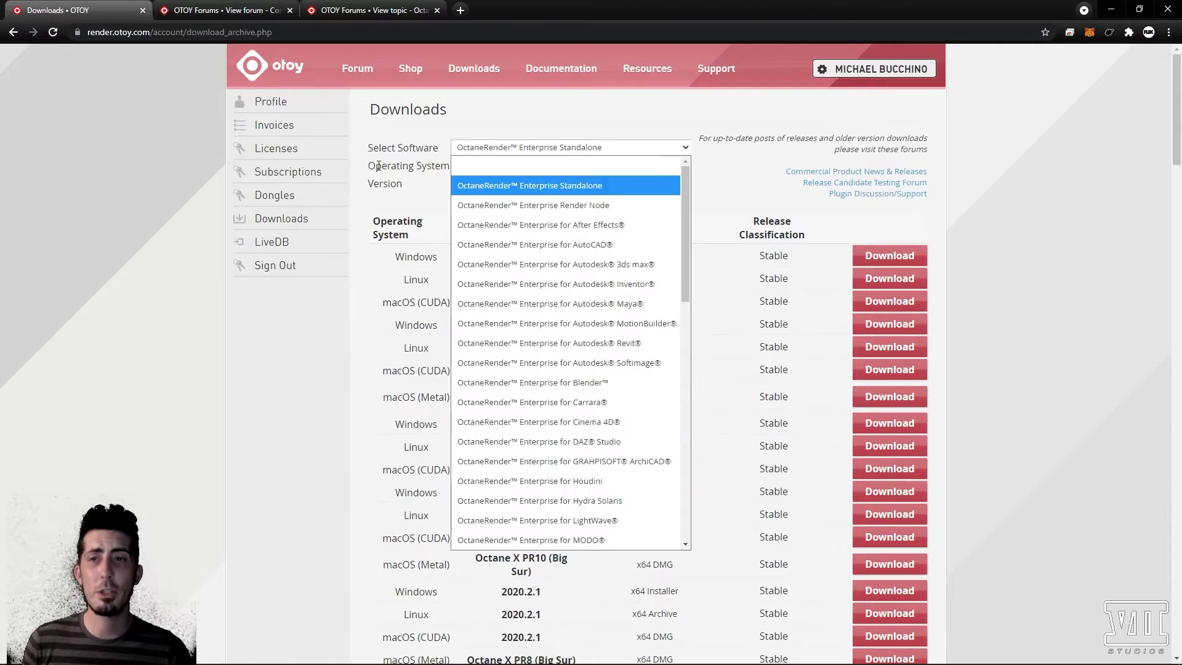
{"action": "left_click", "coordinate": [364, 72]}
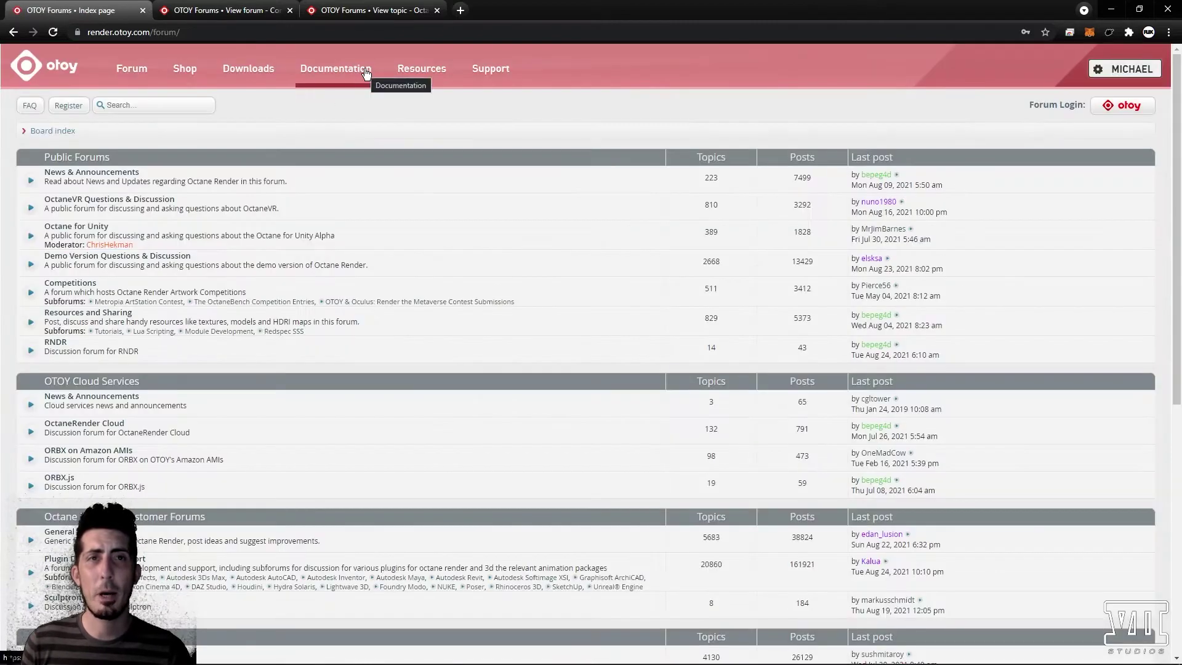
{"action": "scroll", "coordinate": [347, 474], "scroll_direction": "down", "scroll_amount": 1}
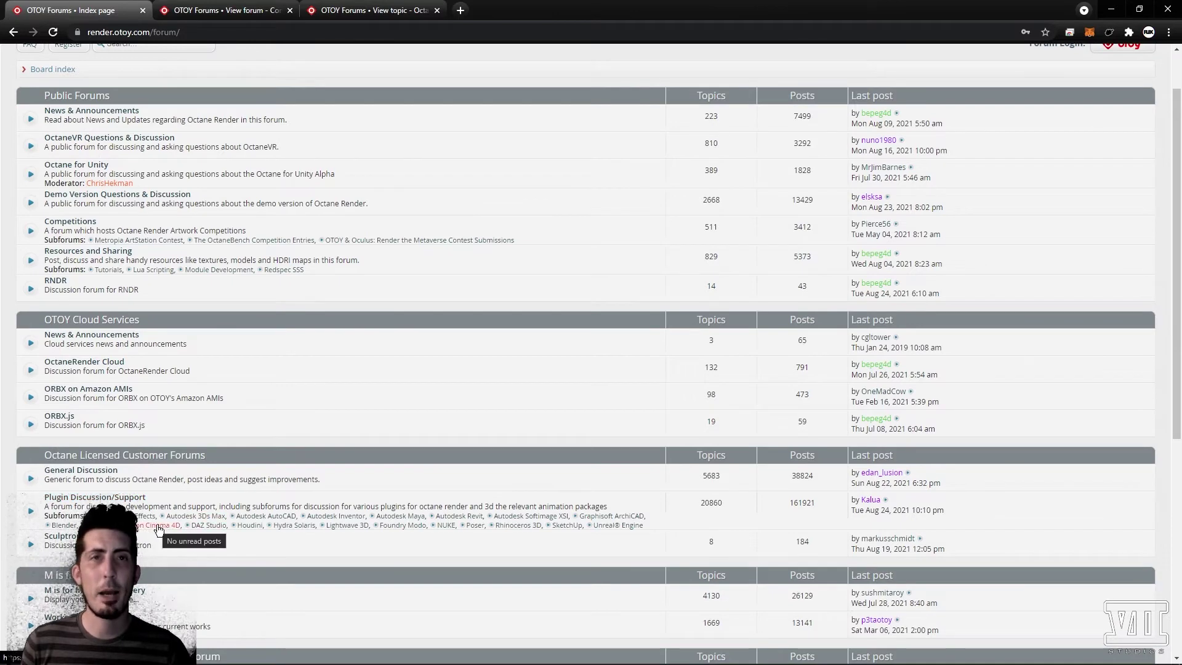
{"action": "left_click", "coordinate": [158, 525]}
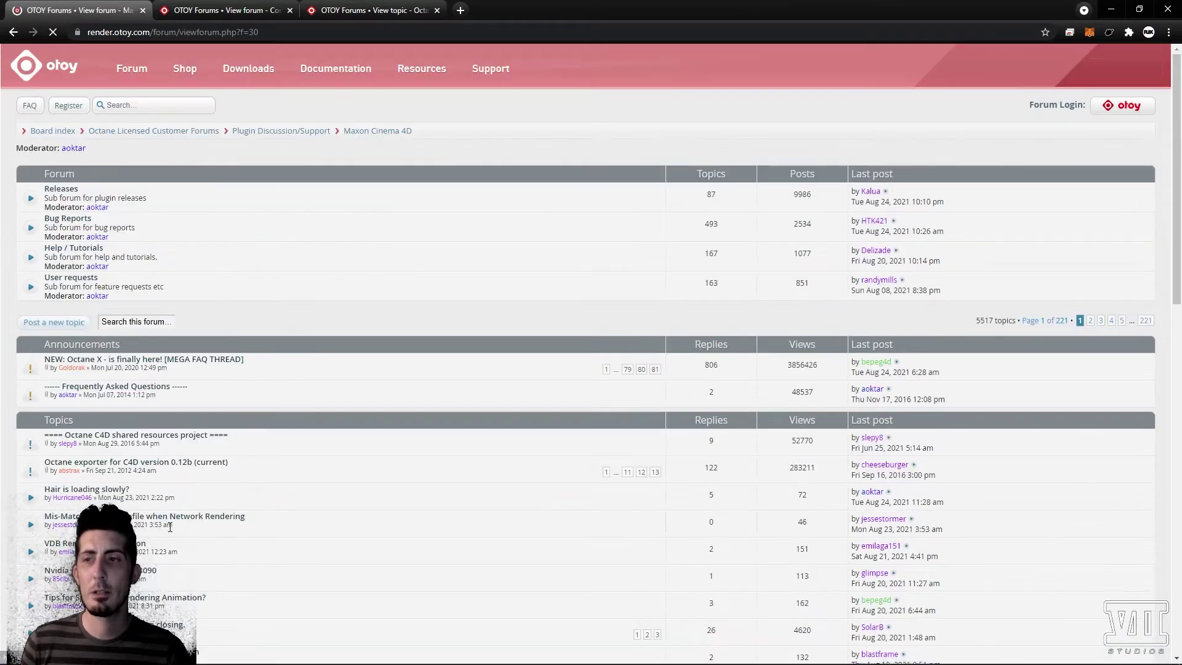
{"action": "left_click", "coordinate": [61, 189]}
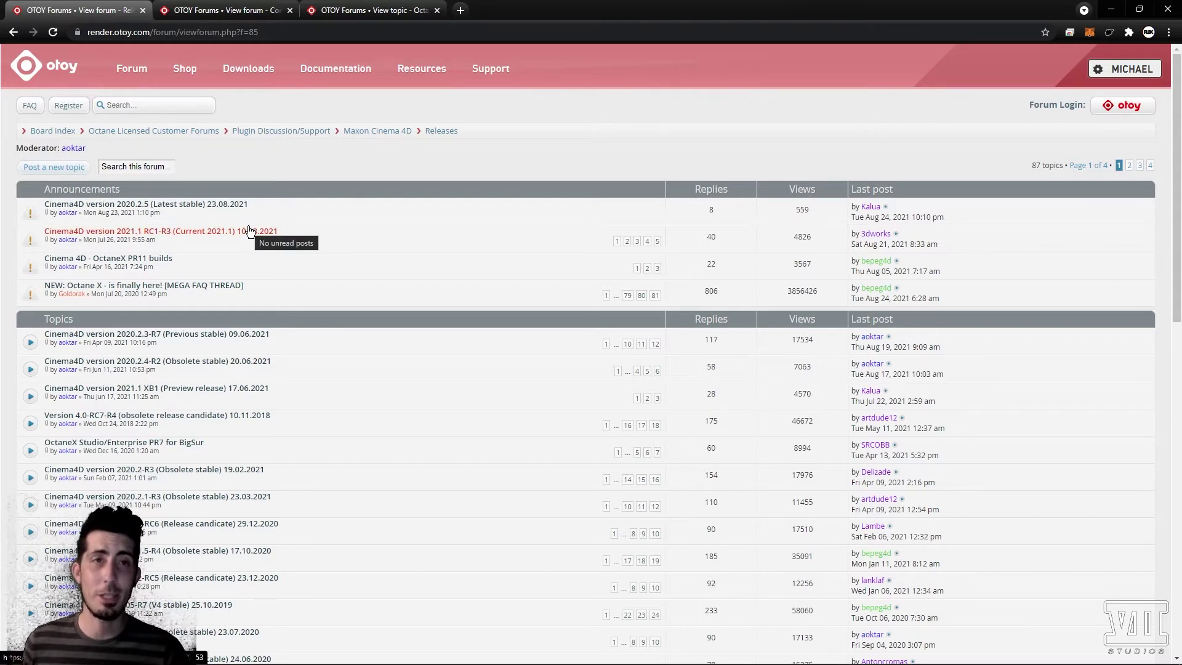
View the Cinema 4D 2021.1 RC1 topic's download links, then switch to File Explorer
{"action": "left_click", "coordinate": [250, 231]}
{"action": "scroll", "coordinate": [325, 438], "scroll_direction": "down", "scroll_amount": 10}
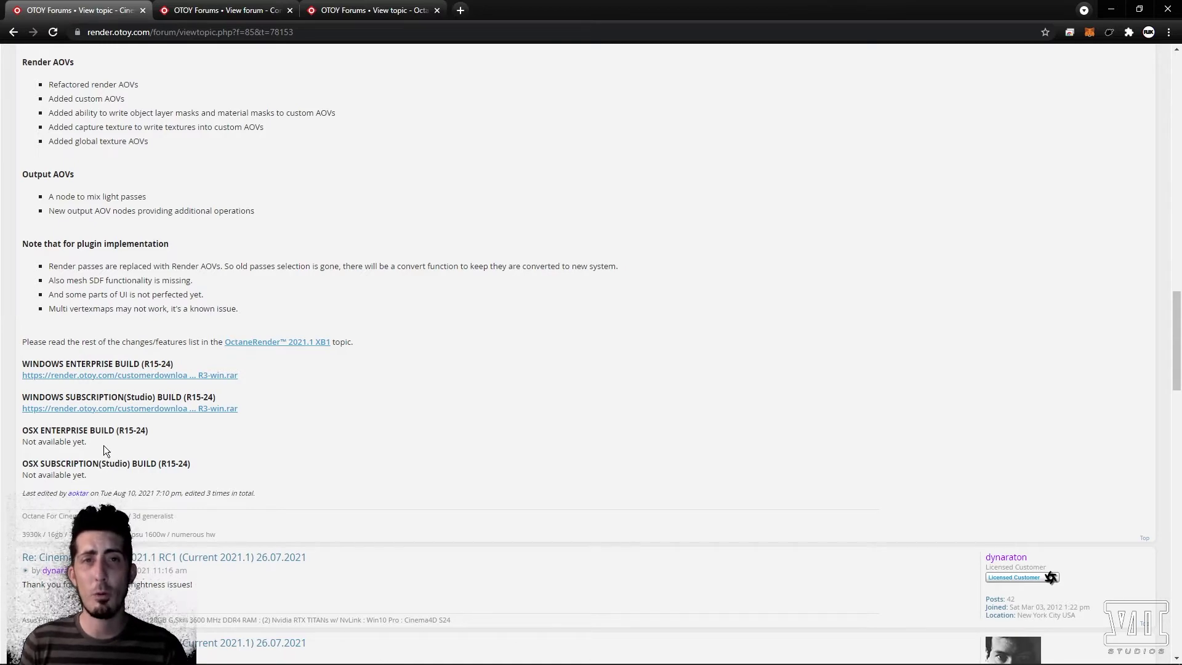
{"action": "key", "text": "alt+Tab"}
{"action": "key", "text": "alt+Tab"}
{"action": "key", "text": "alt+Tab"}
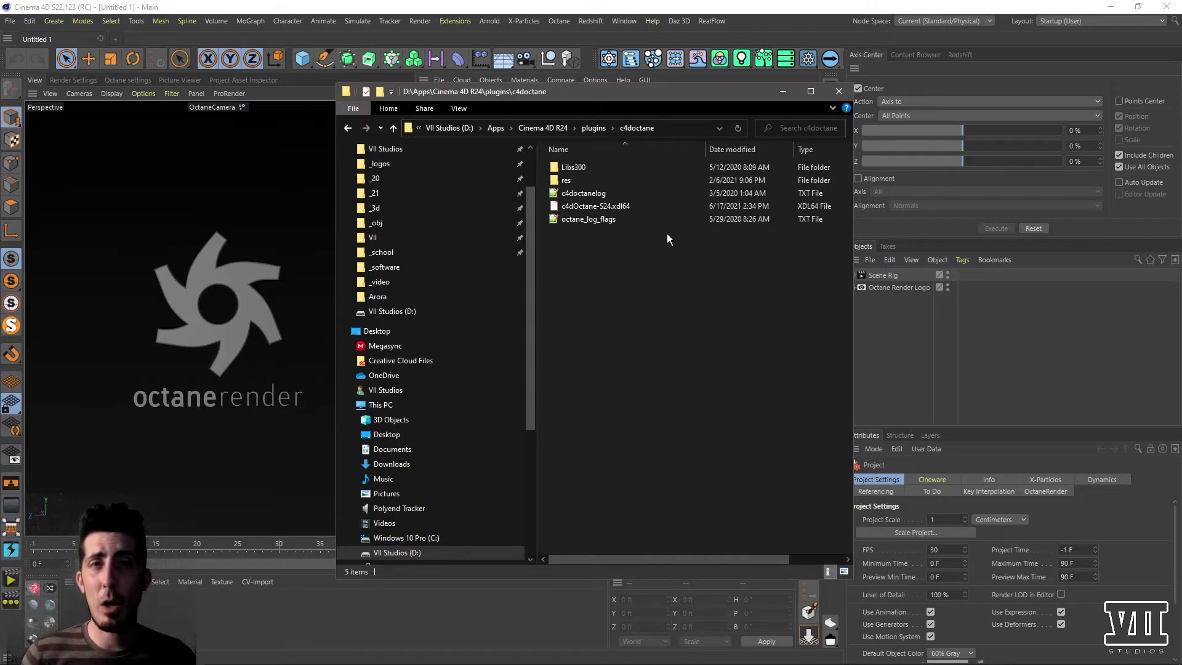
Bring Cinema 4D, with Octane loaded, to the front
{"action": "key", "text": "alt+Tab"}
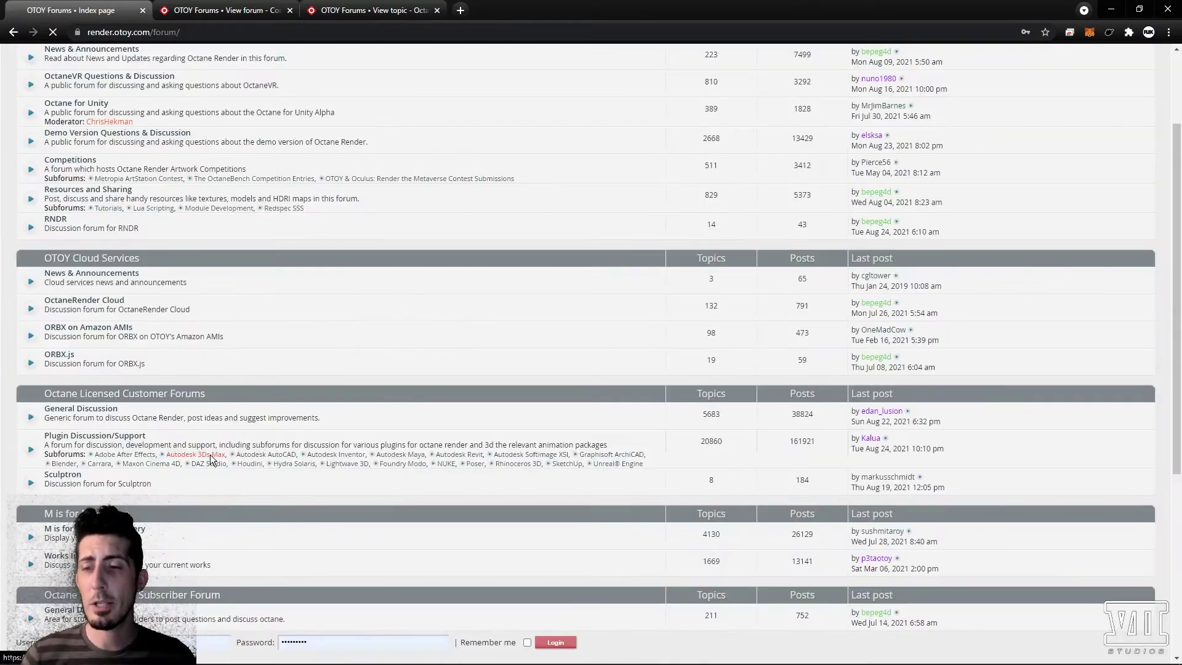
Open the 3ds Max plugin Releases forum and scroll to the v2021.1 RC1 - 12.01 download links
{"action": "left_click", "coordinate": [209, 455]}
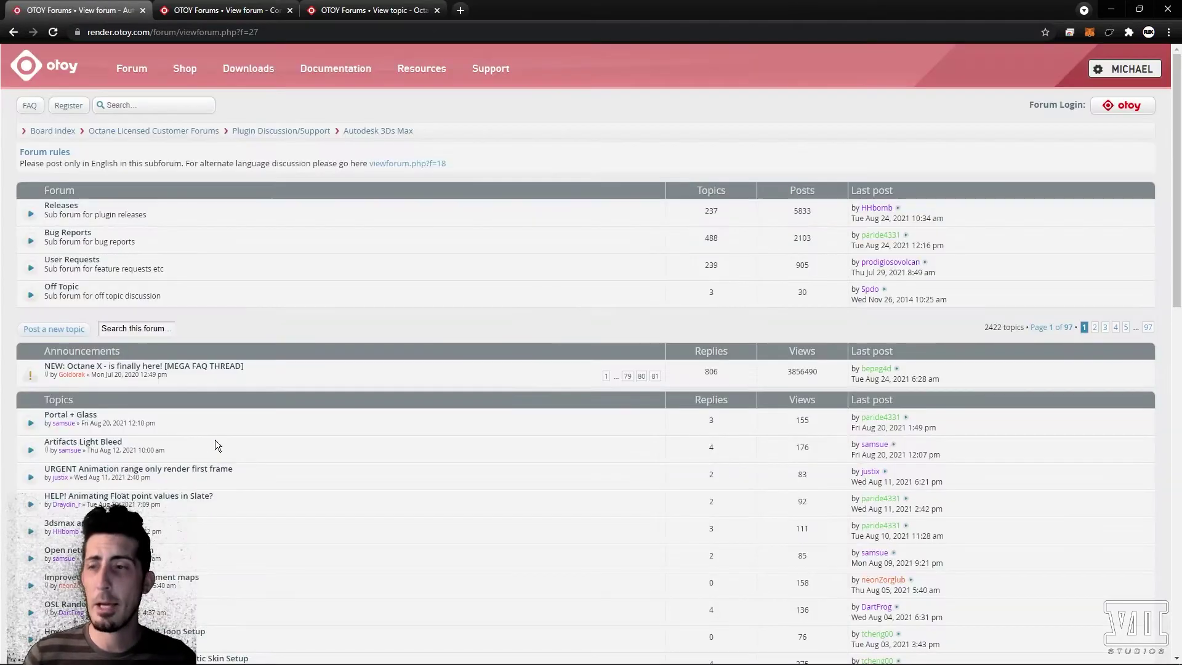
{"action": "left_click", "coordinate": [61, 206]}
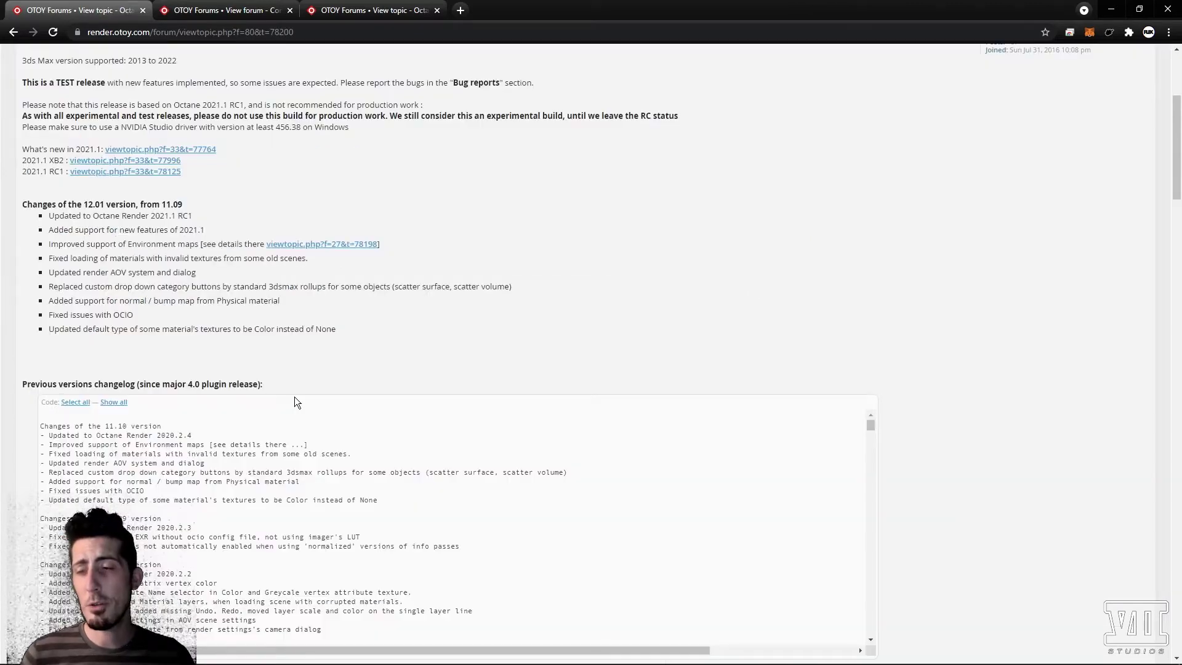
{"action": "scroll", "coordinate": [294, 396], "scroll_direction": "down", "scroll_amount": 5}
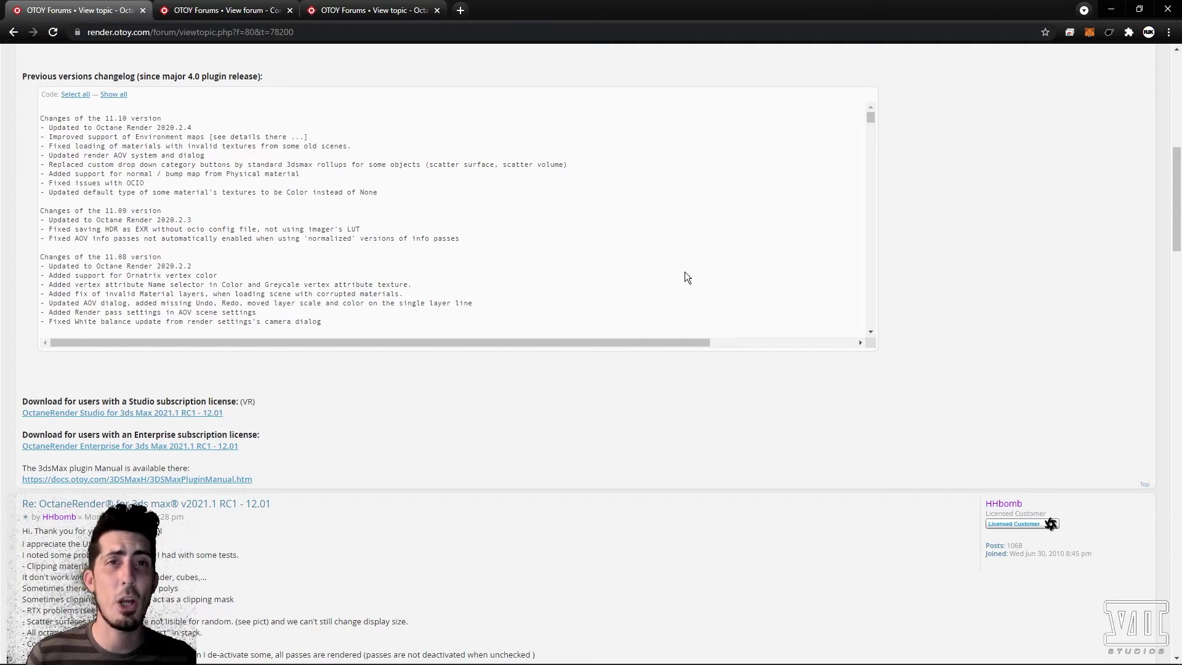
{"action": "scroll", "coordinate": [685, 271], "scroll_direction": "down", "scroll_amount": 1}
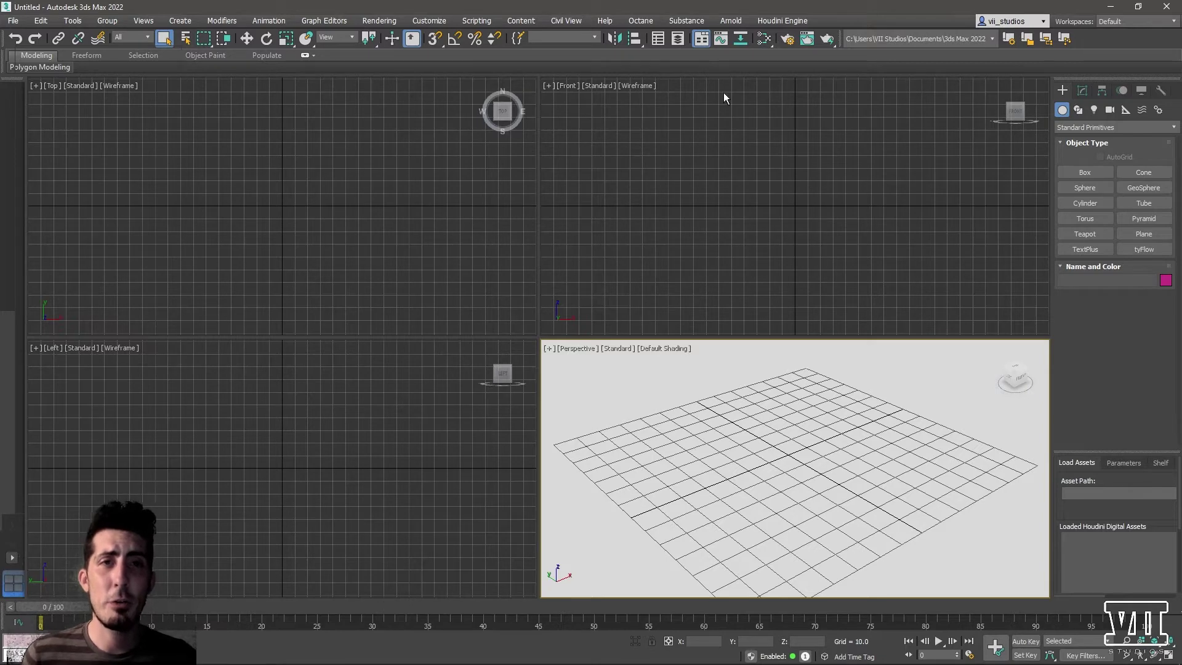
Make OctaneRender 2021.1 RC 1 the scene's production renderer in 3ds Max
{"action": "left_click", "coordinate": [643, 22]}
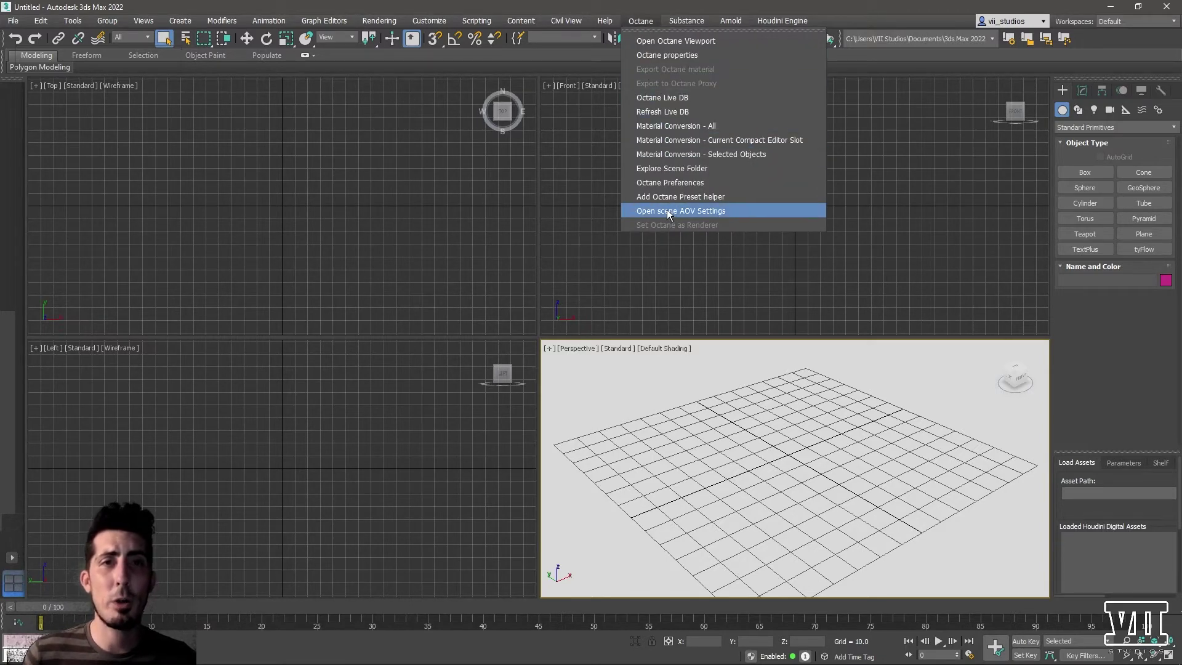
{"action": "left_click", "coordinate": [720, 227]}
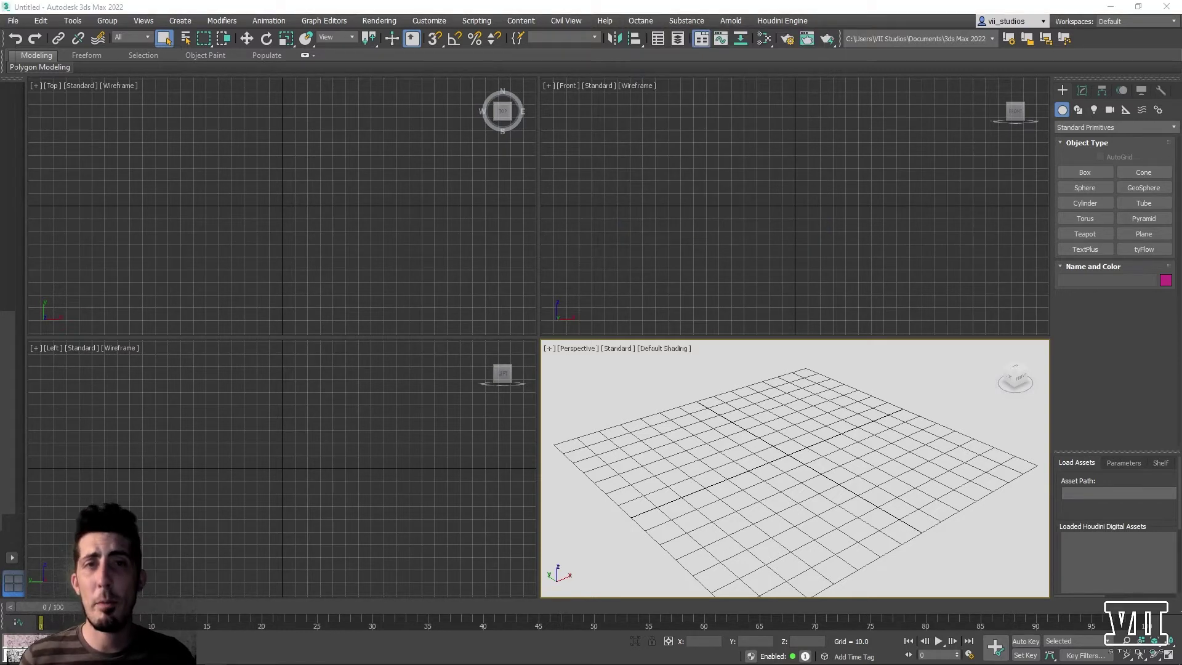
{"action": "left_click", "coordinate": [788, 41]}
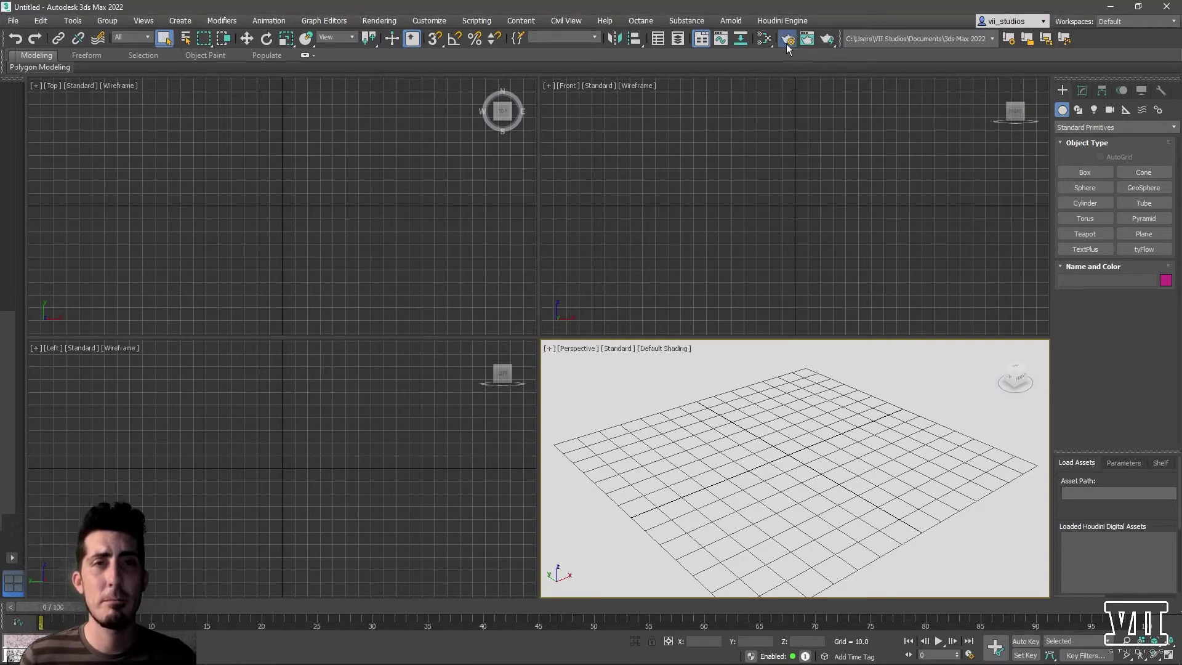
{"action": "left_click", "coordinate": [592, 193]}
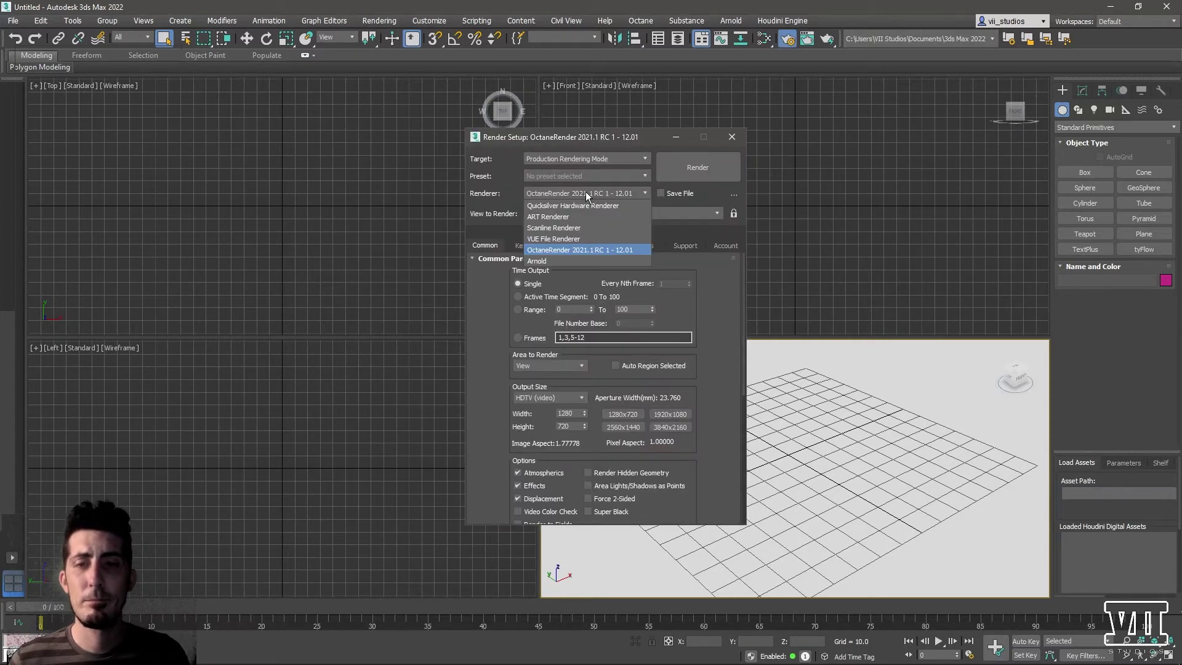
{"action": "left_click", "coordinate": [563, 251]}
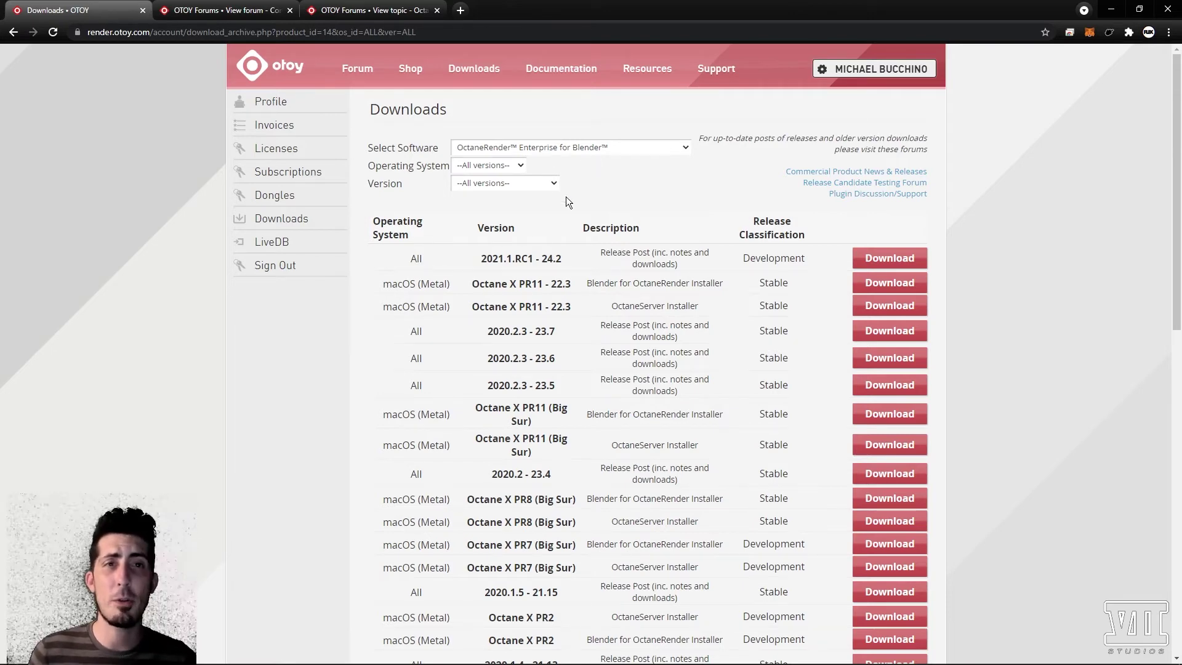
Open Forum > Blender > Releases and scroll the 2021.1.RC1 - 24.2 post to its downloads
{"action": "left_click", "coordinate": [357, 68]}
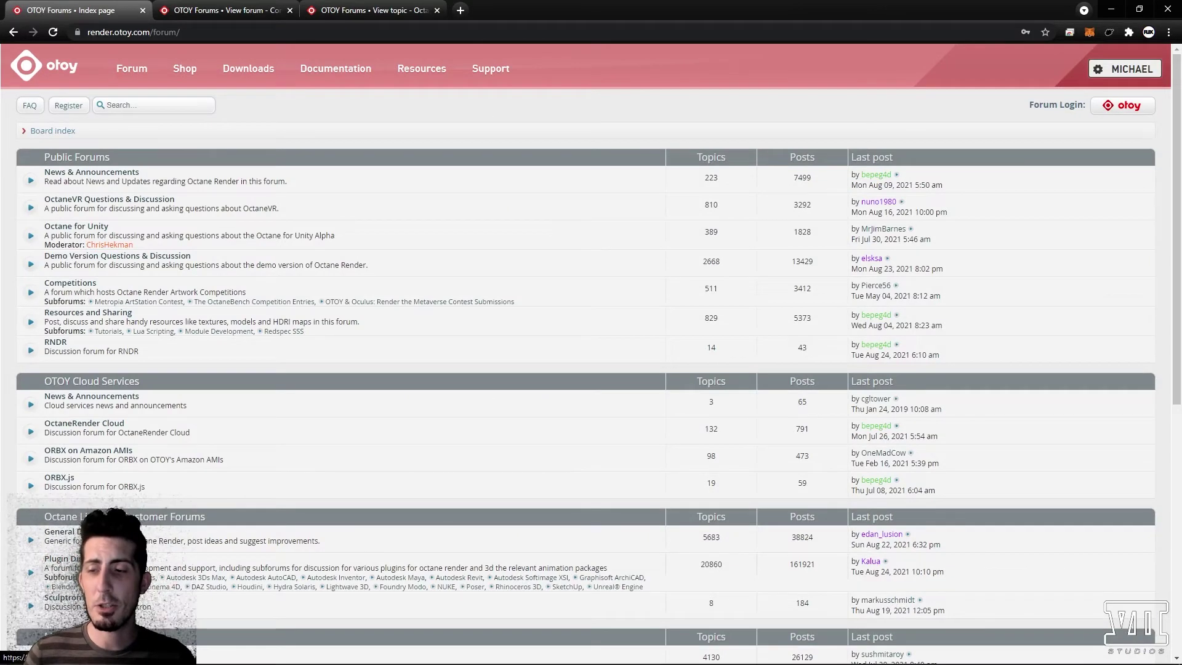
{"action": "left_click", "coordinate": [71, 592]}
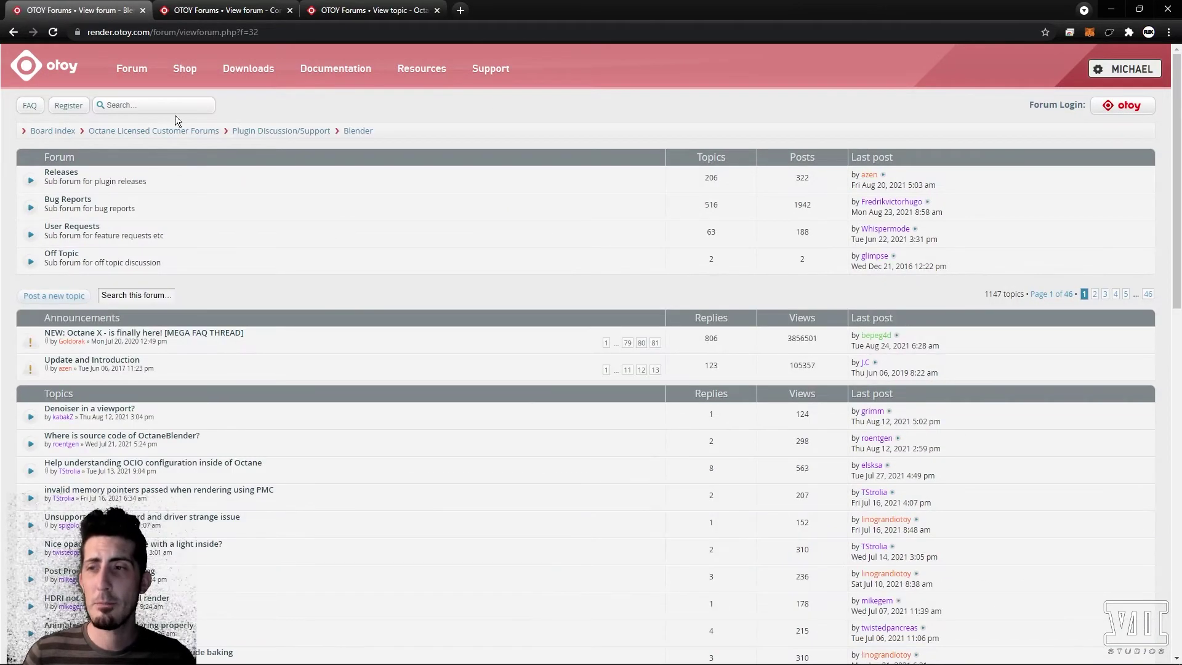
{"action": "left_click", "coordinate": [61, 173]}
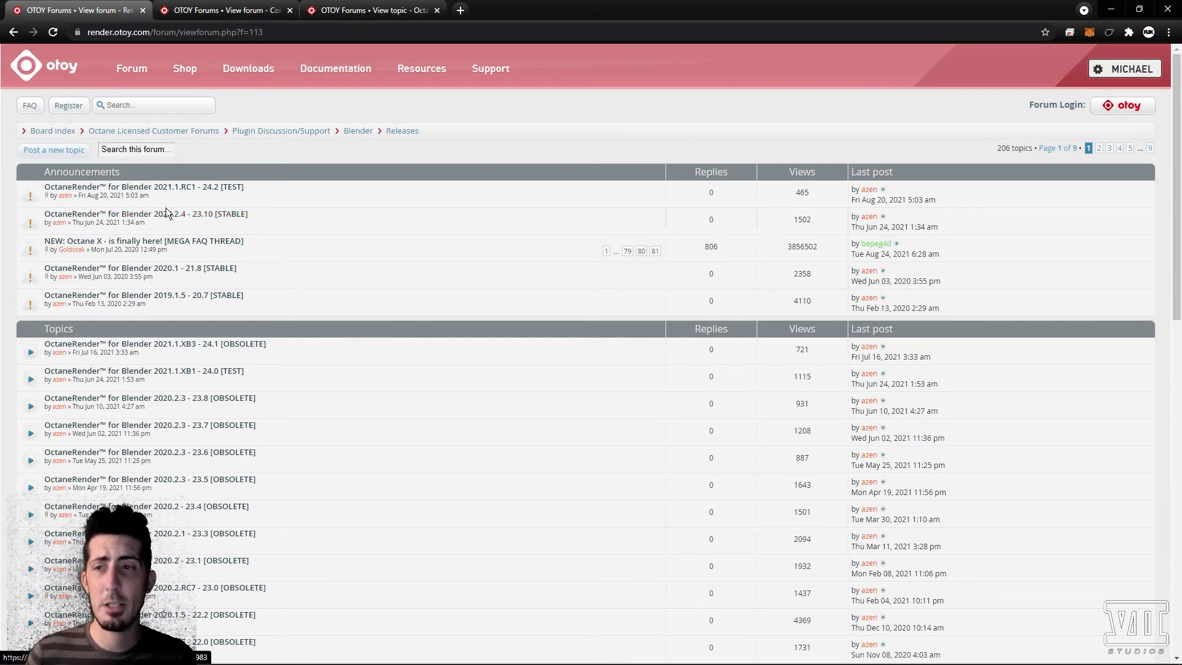
{"action": "left_click", "coordinate": [175, 187]}
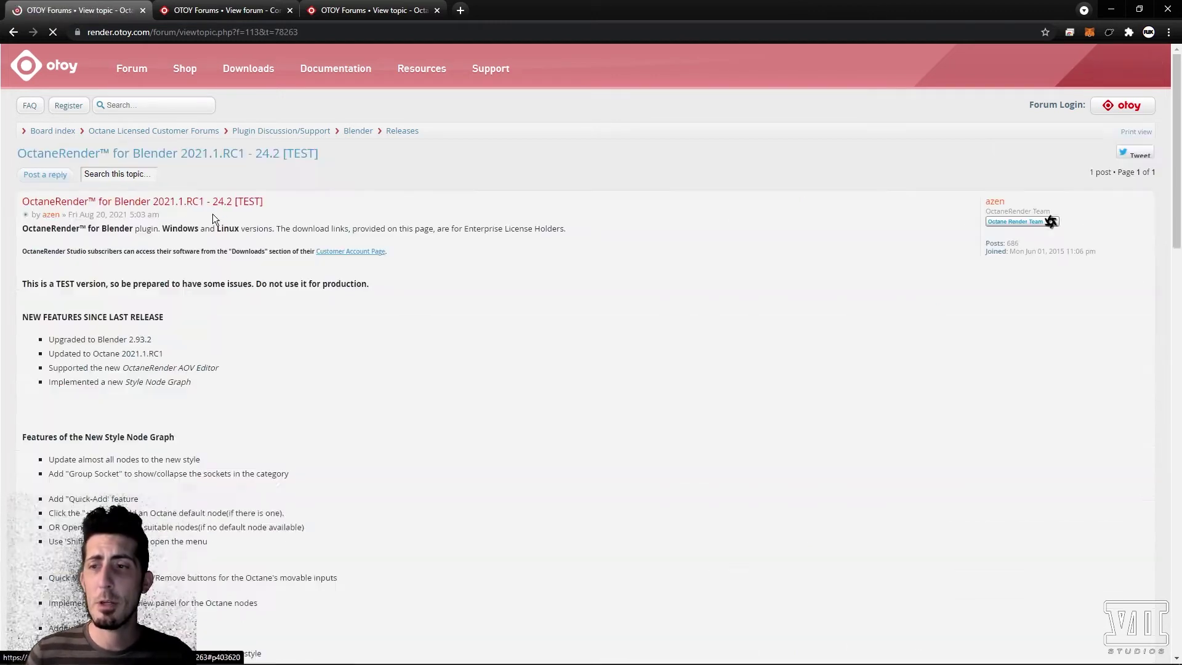
{"action": "scroll", "coordinate": [226, 323], "scroll_direction": "down", "scroll_amount": 20}
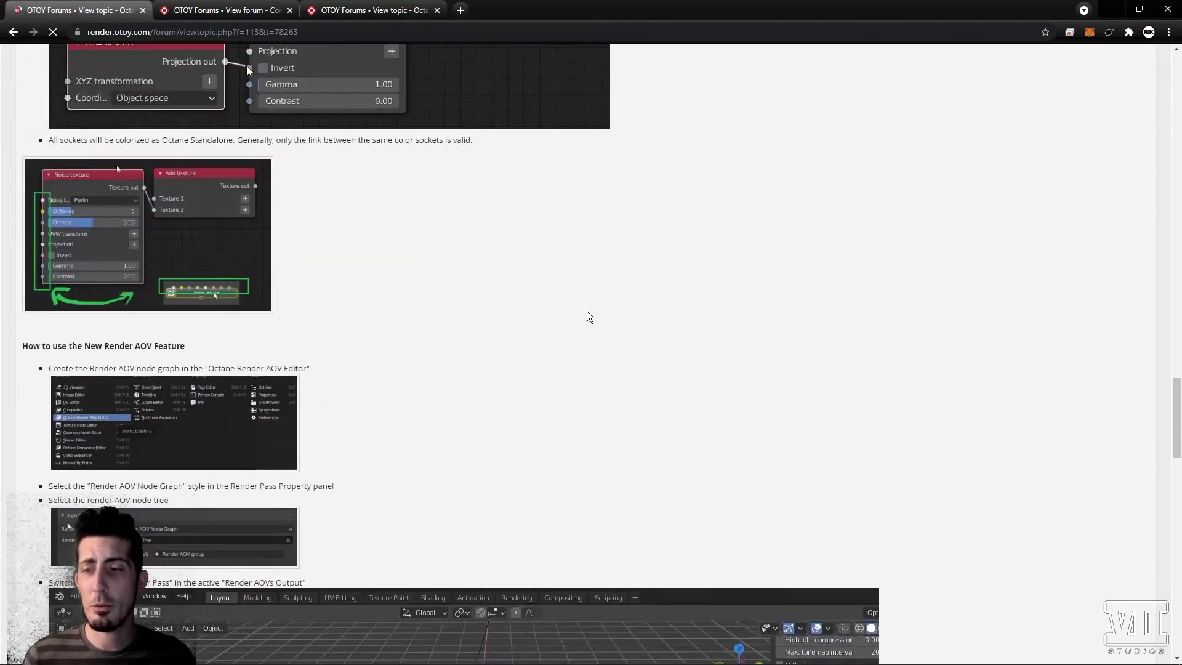
{"action": "scroll", "coordinate": [567, 321], "scroll_direction": "down", "scroll_amount": 15}
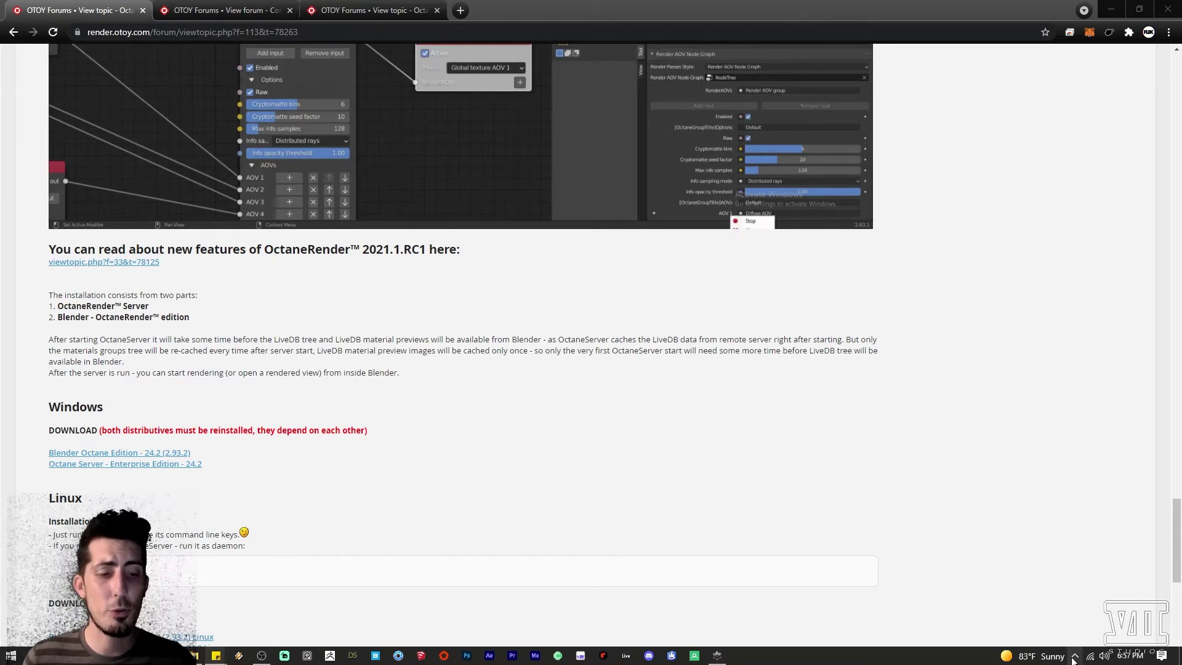
Bring up the running OctaneRender server's menu from the taskbar's hidden-icons tray
{"action": "left_click", "coordinate": [1074, 656]}
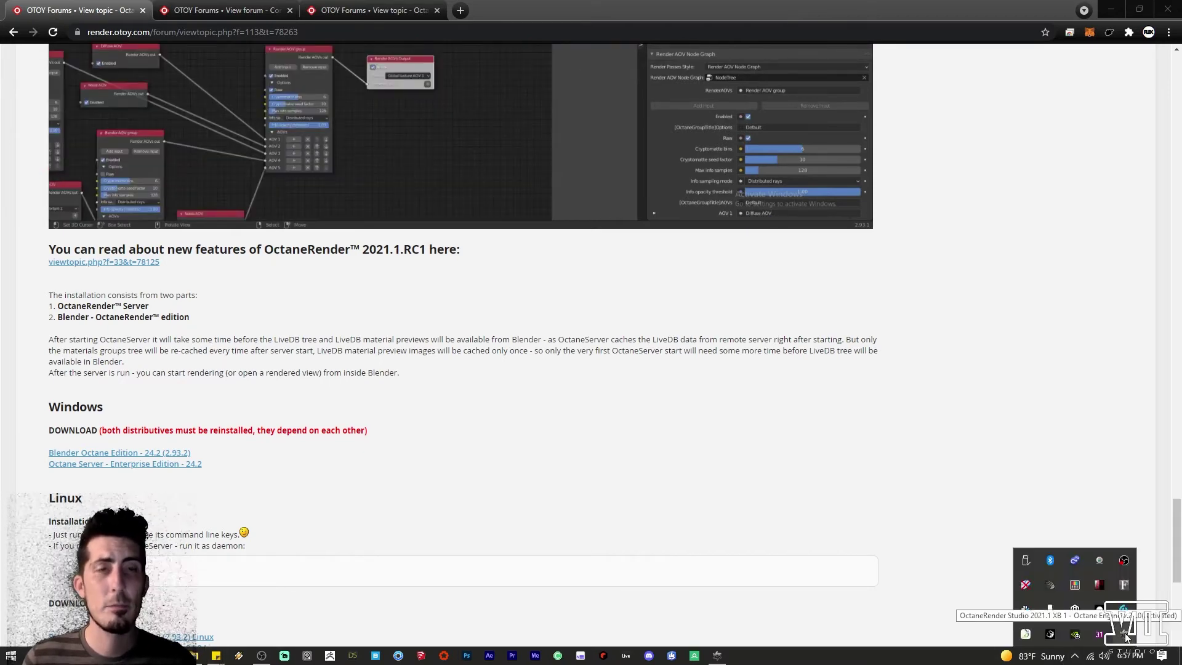
{"action": "right_click", "coordinate": [1099, 635]}
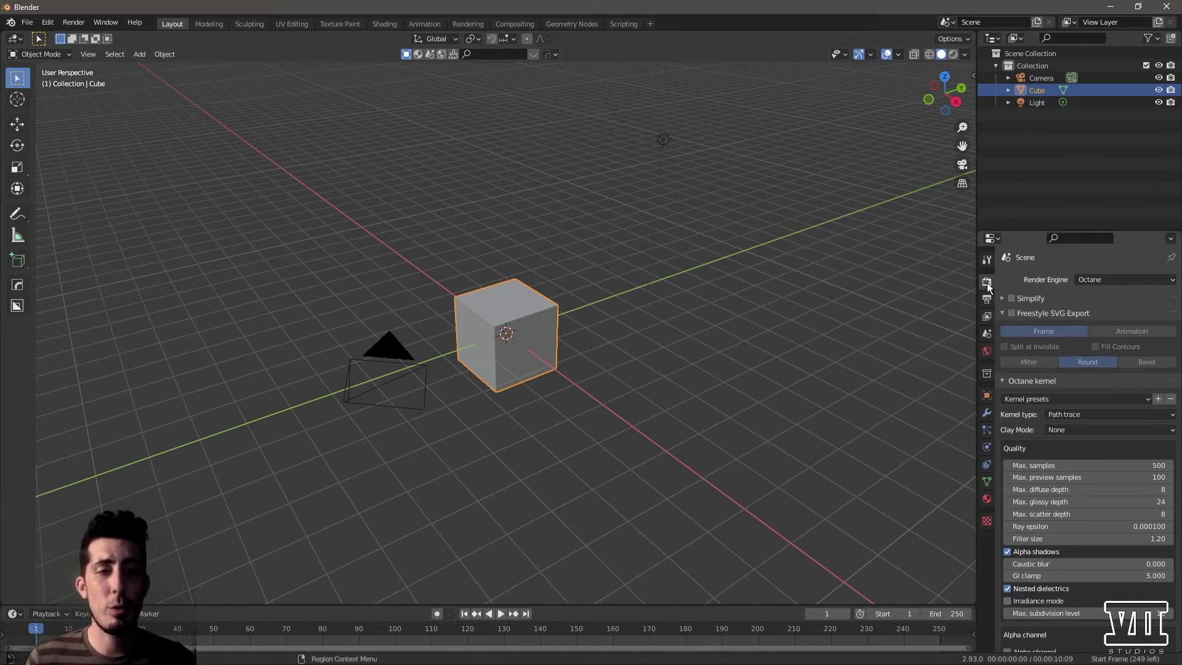
Confirm Octane is the render engine and show the cube rendered live in the viewport
{"action": "left_click", "coordinate": [1104, 278]}
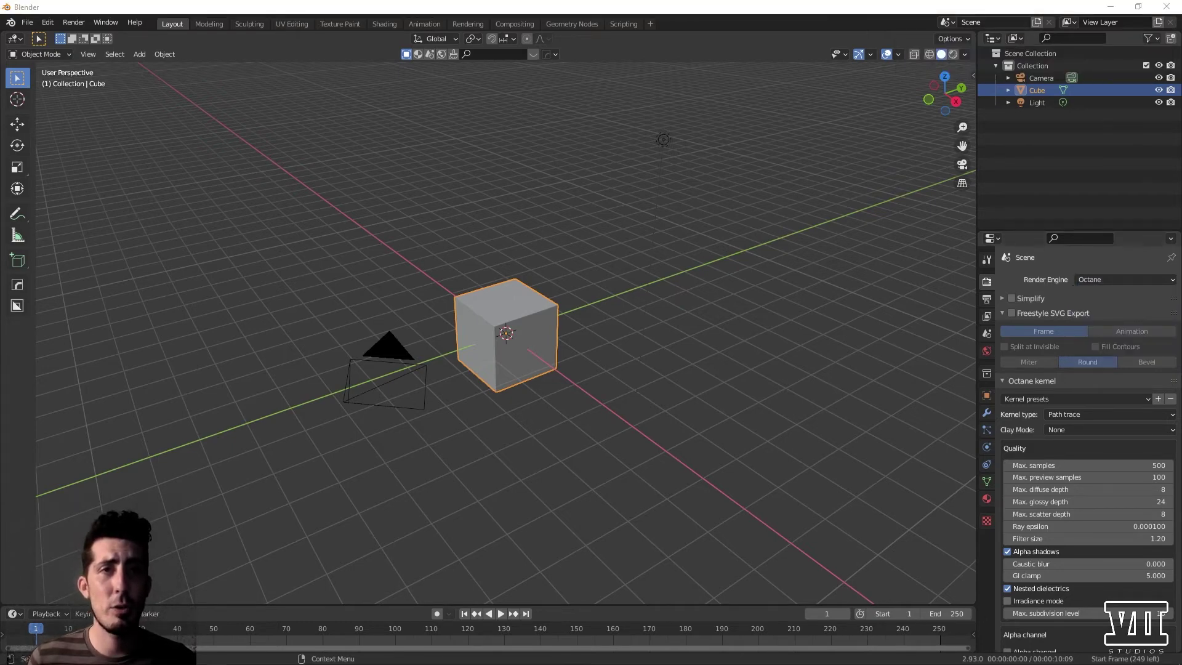
{"action": "left_click", "coordinate": [954, 55]}
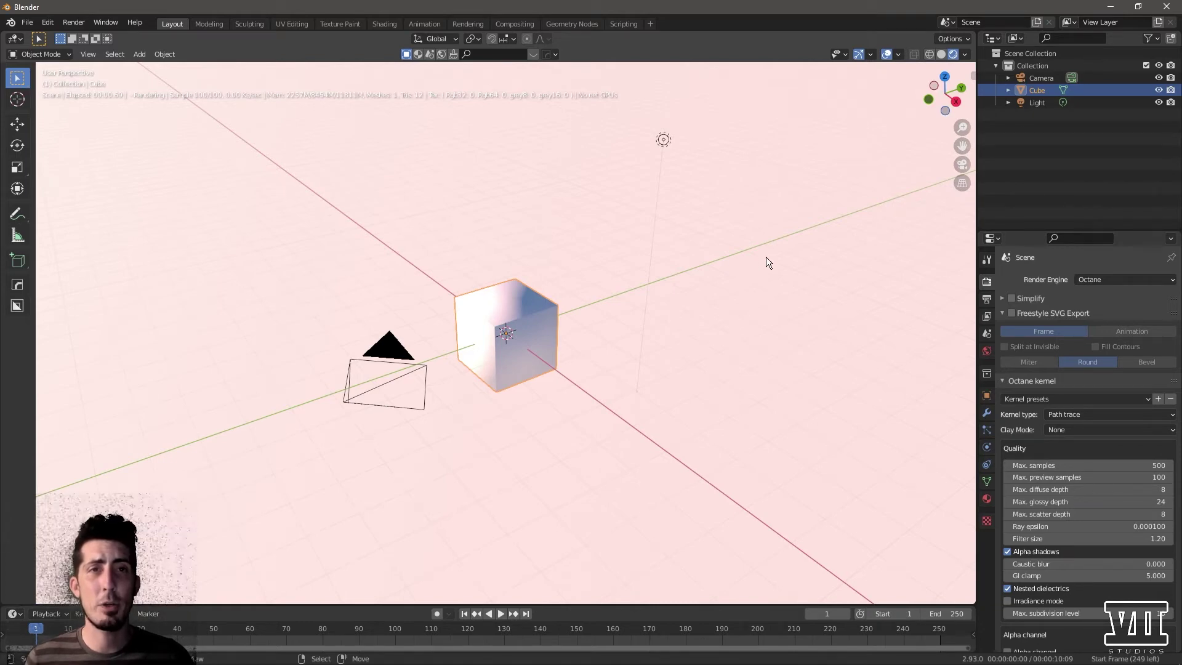
{"action": "middle_click_drag", "start_coordinate": [764, 260], "coordinate": [921, 138]}
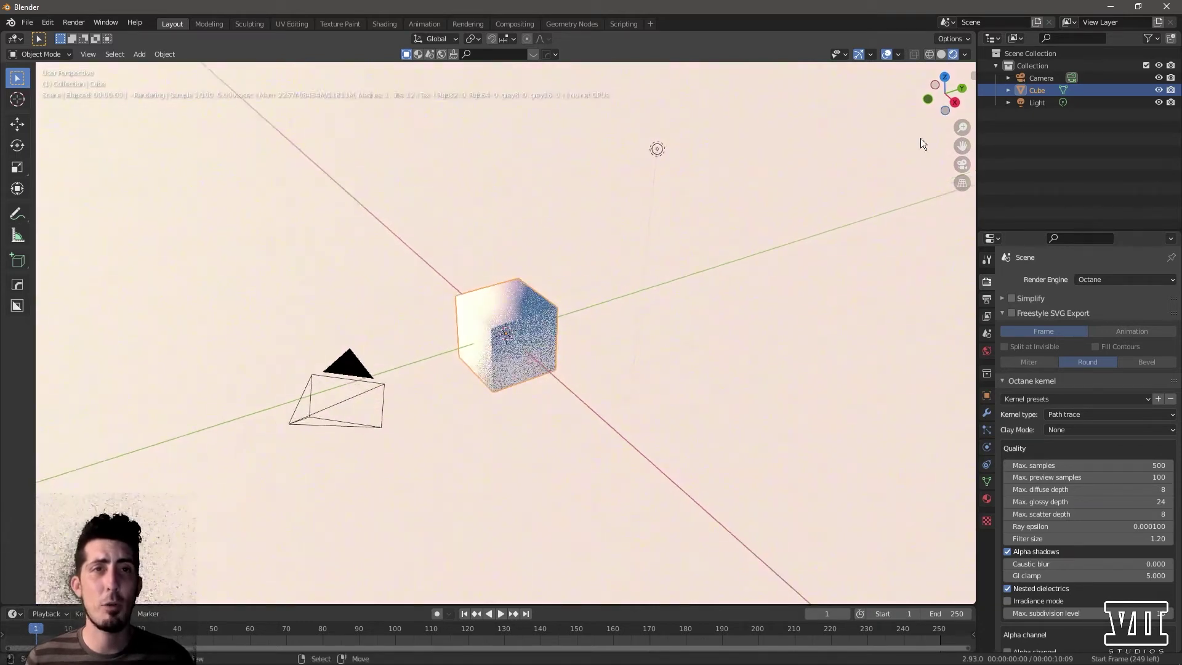
Toggle the viewport overlays off and on over the live Octane render
{"action": "left_click", "coordinate": [885, 54]}
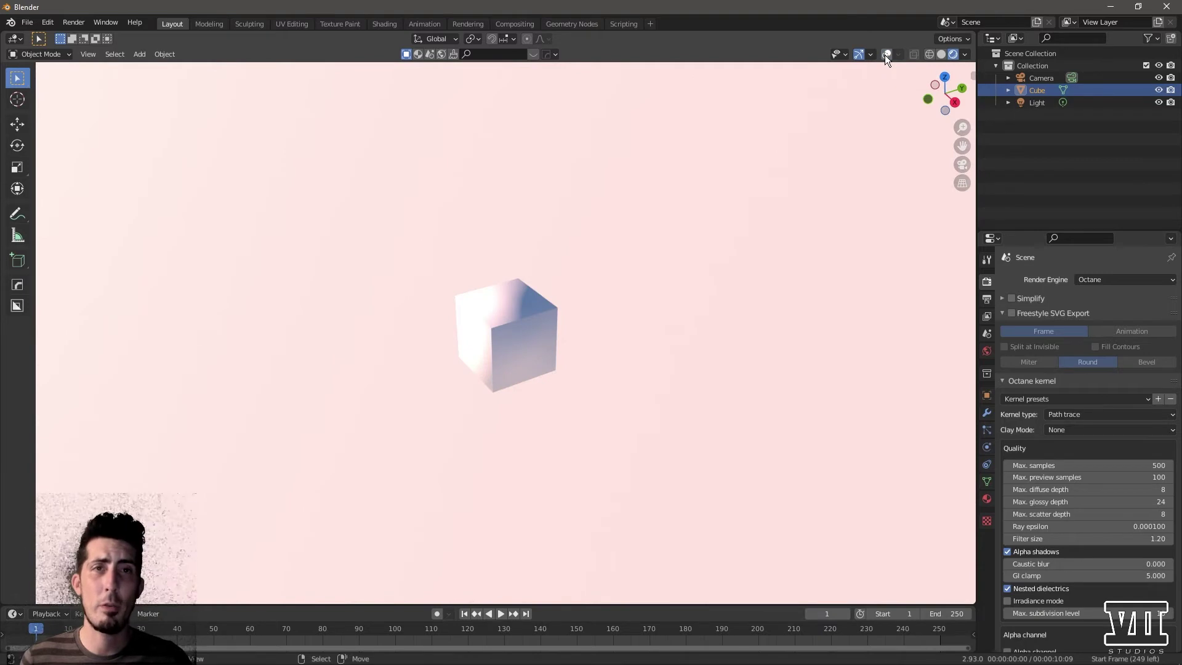
{"action": "left_click", "coordinate": [885, 54]}
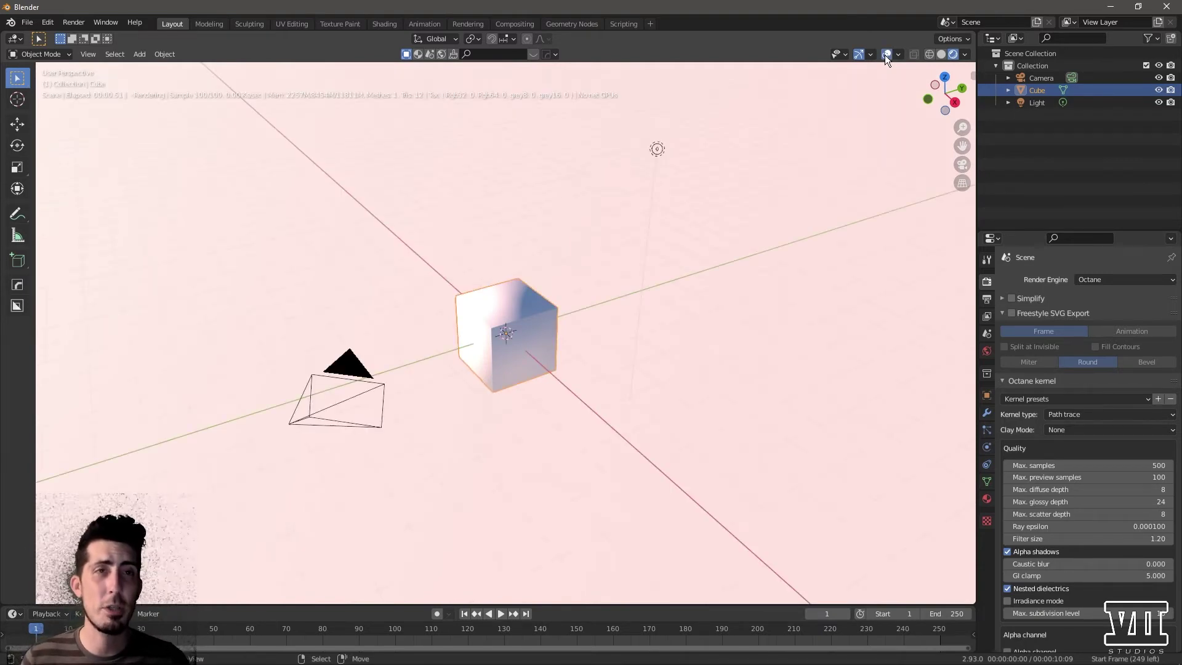
{"action": "left_click", "coordinate": [885, 54]}
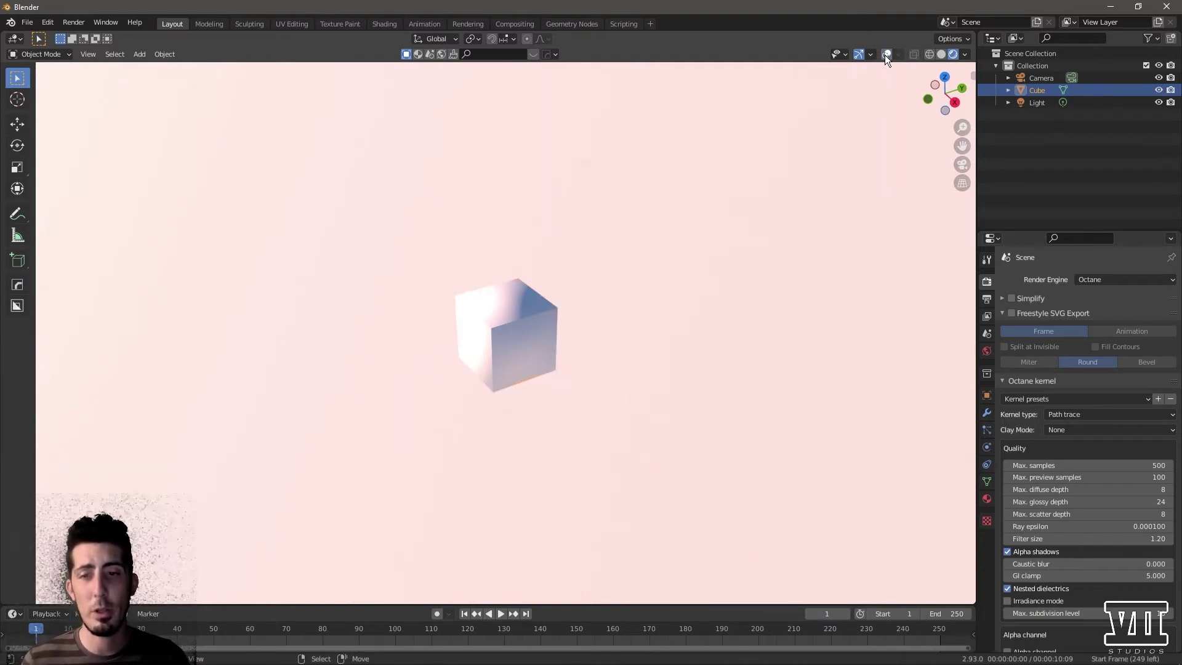
{"action": "left_click", "coordinate": [885, 54]}
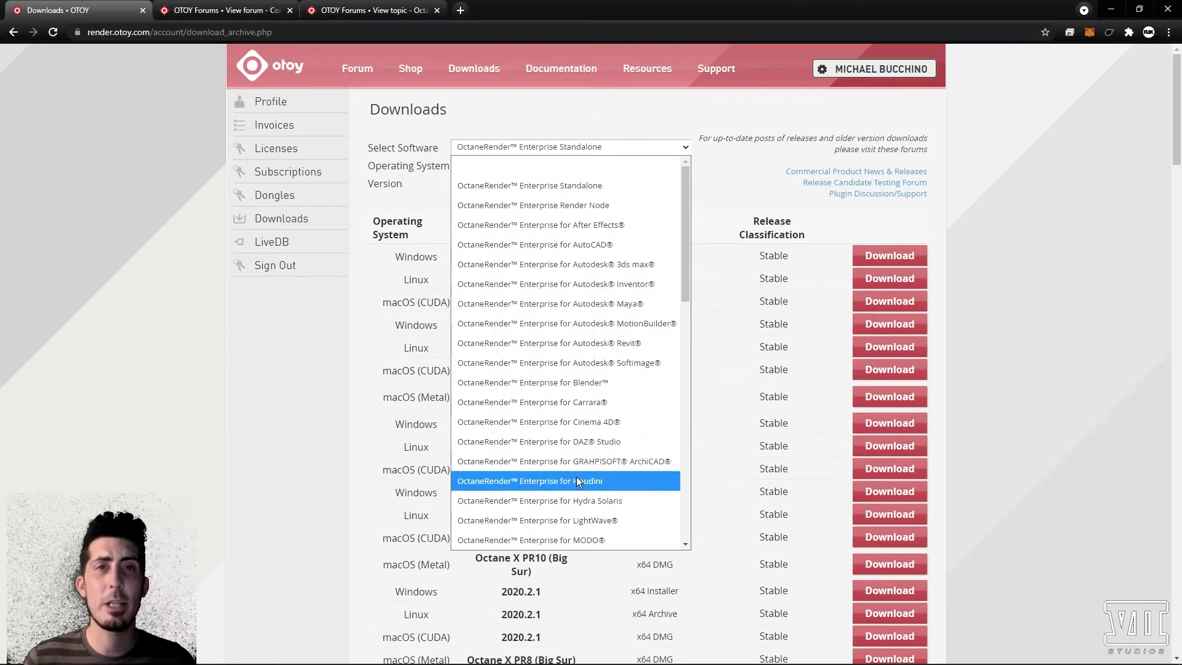
Find the Houdini 2021.1.0.1 RC1 post via the Houdini forum, then switch to the houdini18.5 folder
{"action": "left_click", "coordinate": [576, 479]}
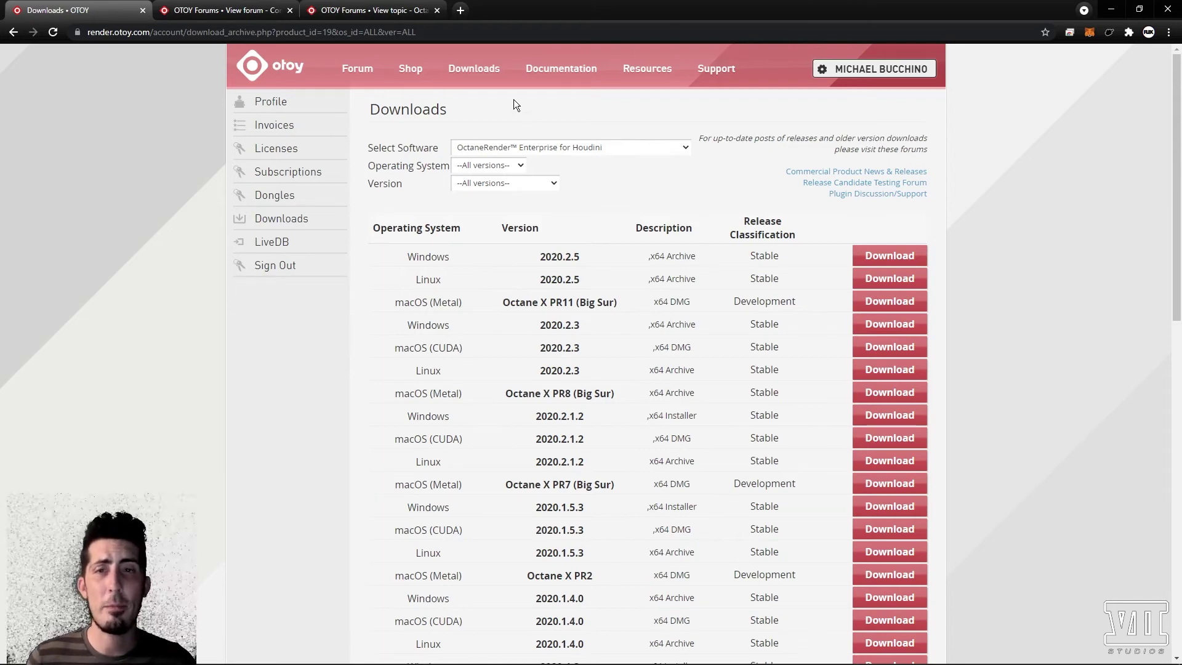
{"action": "left_click", "coordinate": [365, 71]}
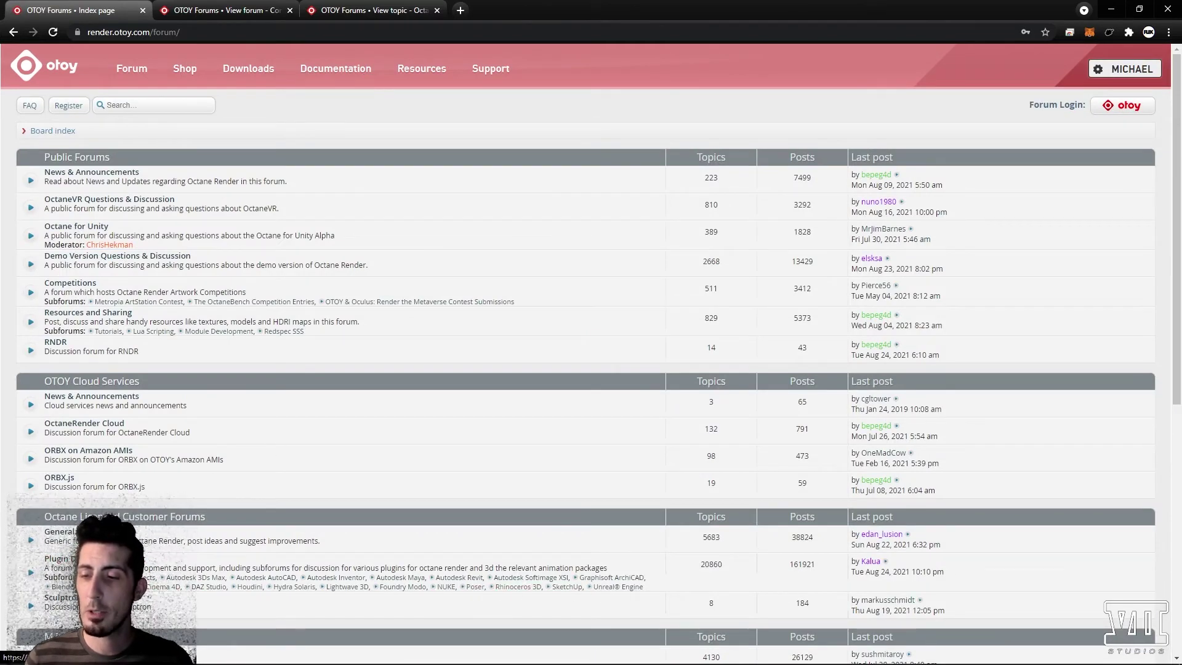
{"action": "left_click", "coordinate": [249, 586]}
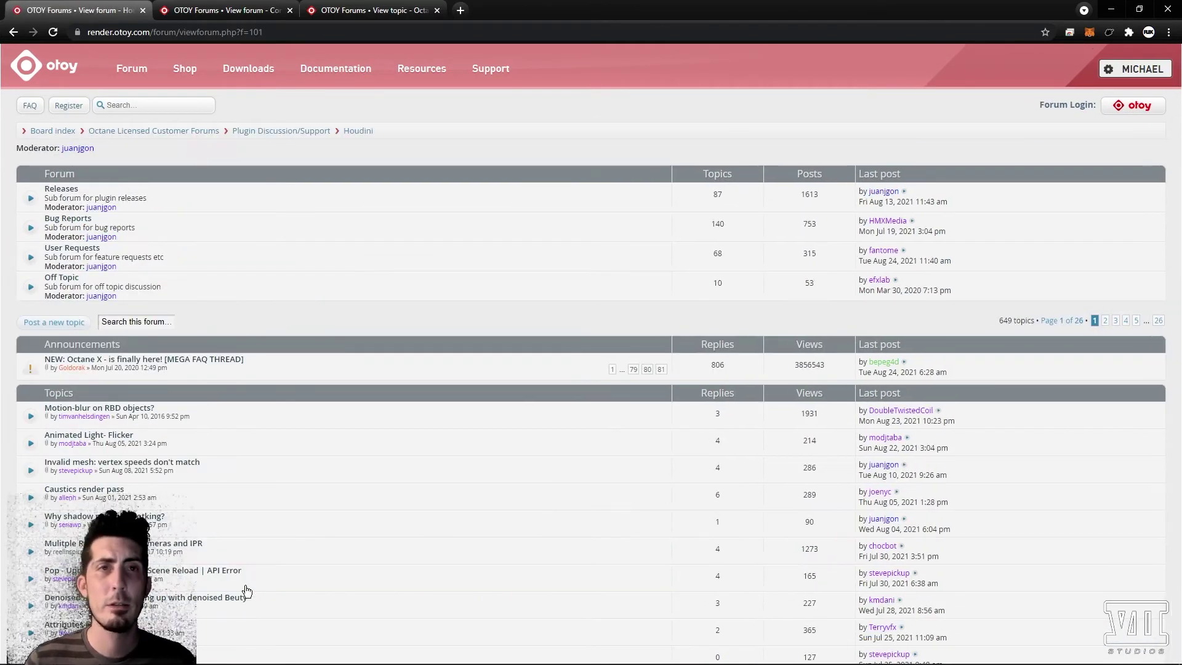
{"action": "left_click", "coordinate": [61, 189]}
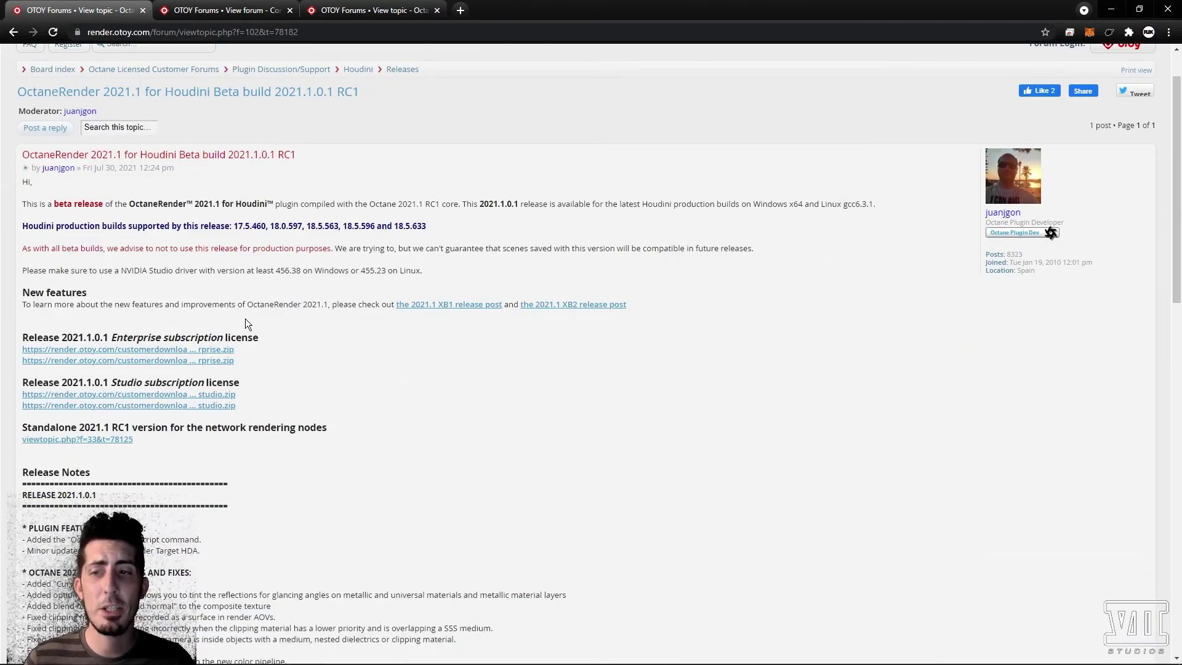
{"action": "key", "text": "alt+Tab"}
{"action": "key", "text": "alt+Tab"}
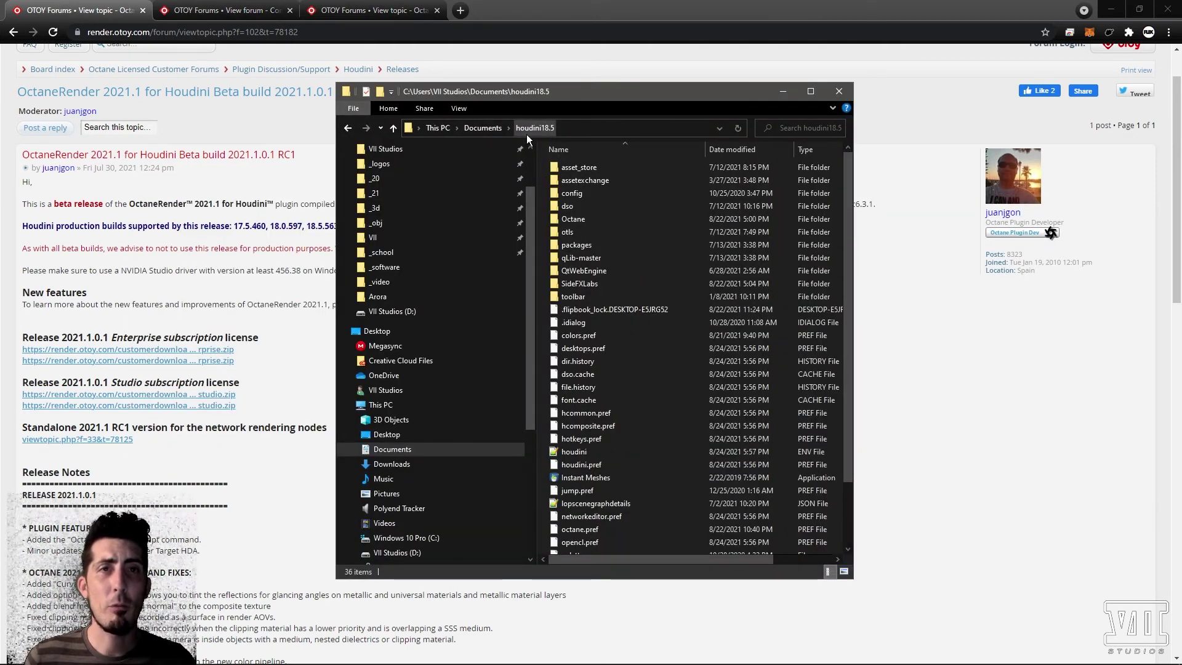
Show the Octane_2021.1.0.1_Houdini_Win64_enterprise.zip window, then select Octane in the houdini18.5 folder
{"action": "key", "text": "alt+Tab"}
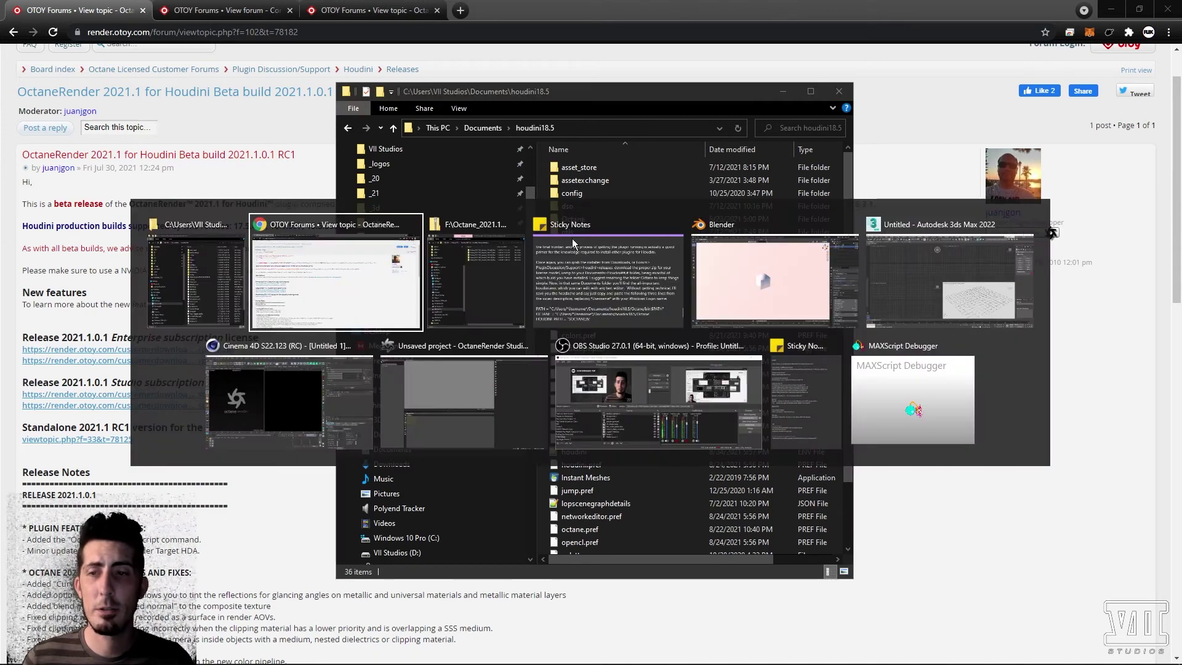
{"action": "key", "text": "alt+Tab"}
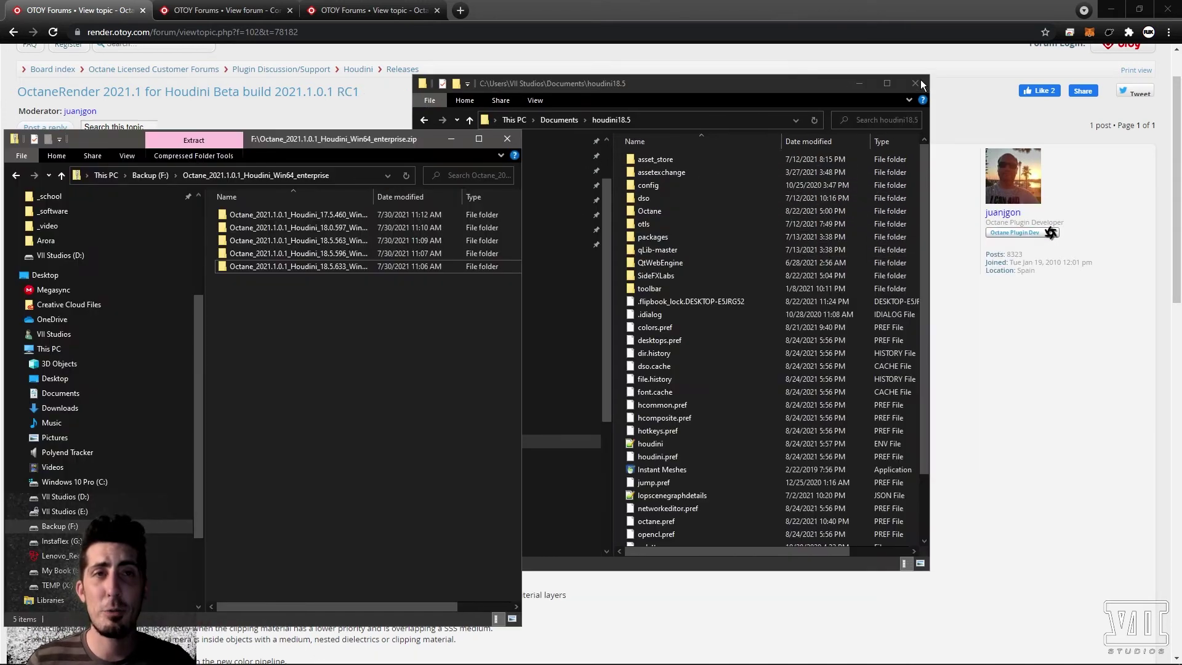
{"action": "left_click", "coordinate": [652, 216]}
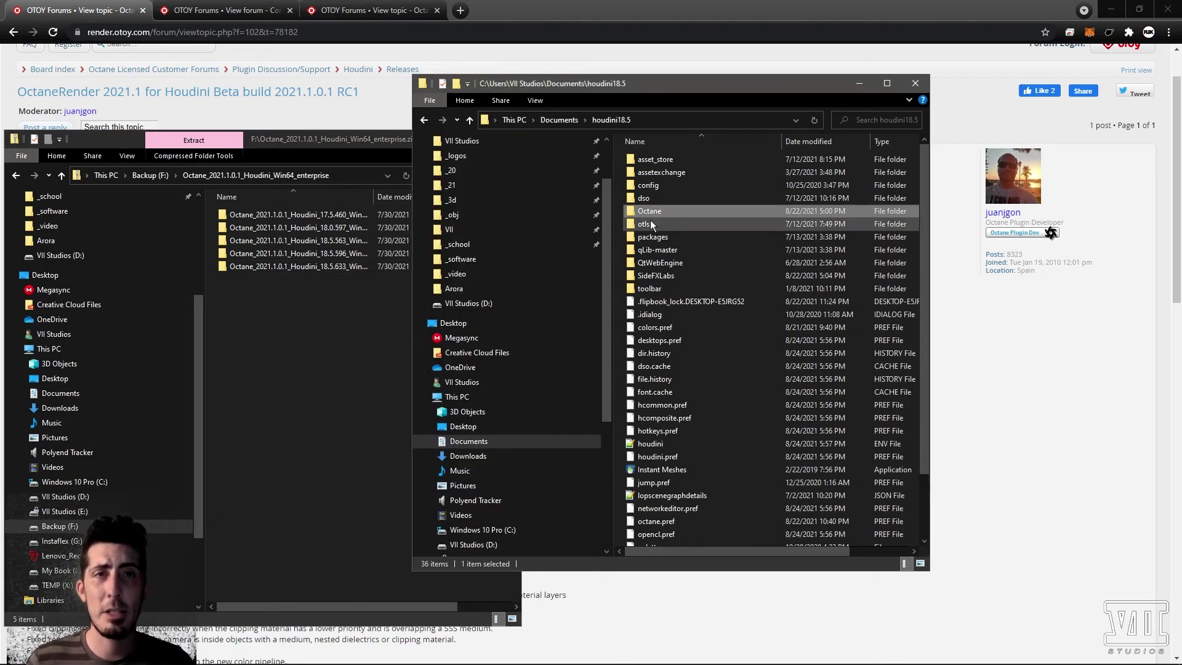
Open houdini.env in Notepad++, review the Octane path lines 26, 27 and 34, and close it
{"action": "double_click", "coordinate": [655, 441]}
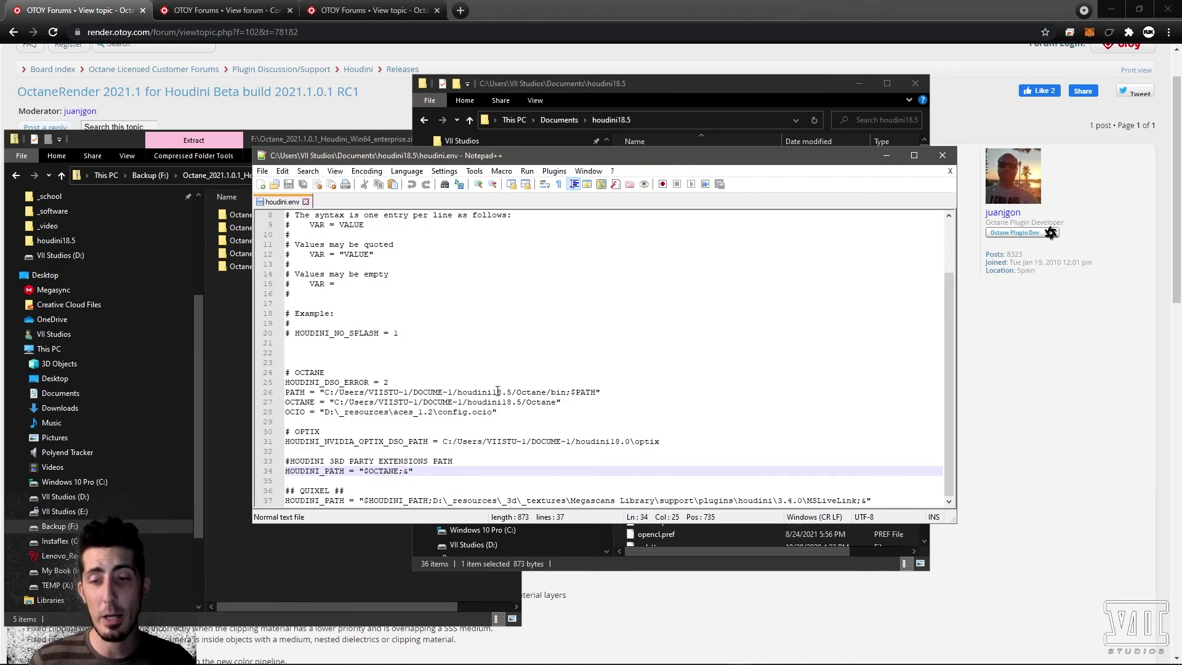
{"action": "left_click", "coordinate": [497, 391]}
{"action": "left_click", "coordinate": [502, 401]}
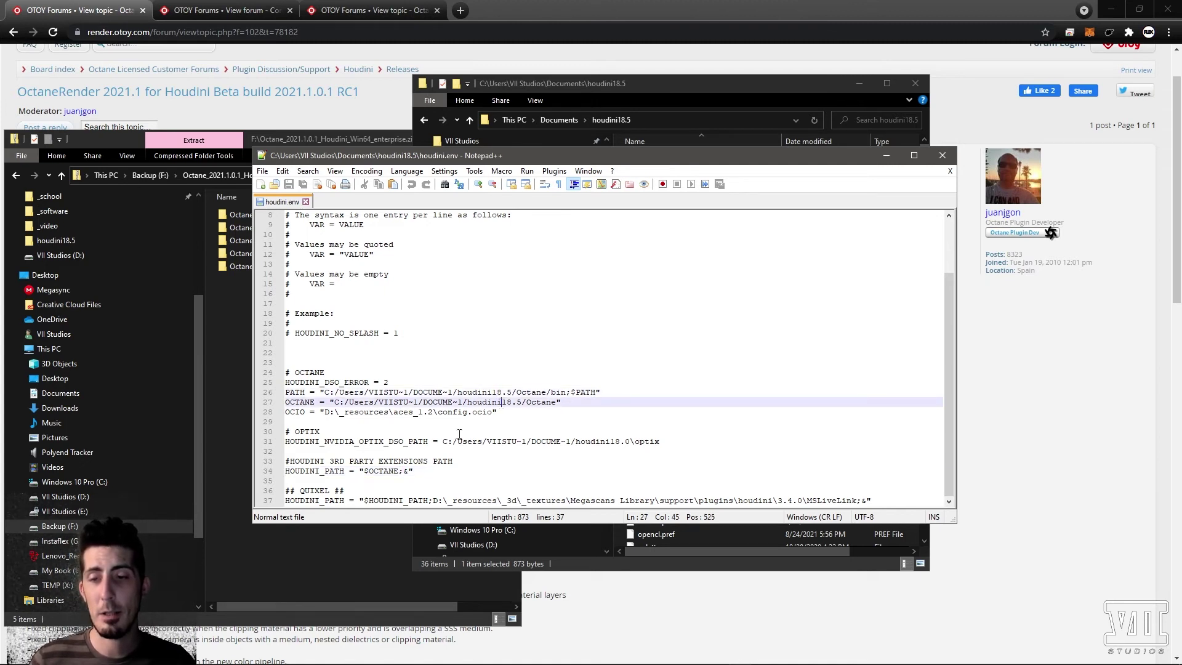
{"action": "left_click", "coordinate": [402, 471]}
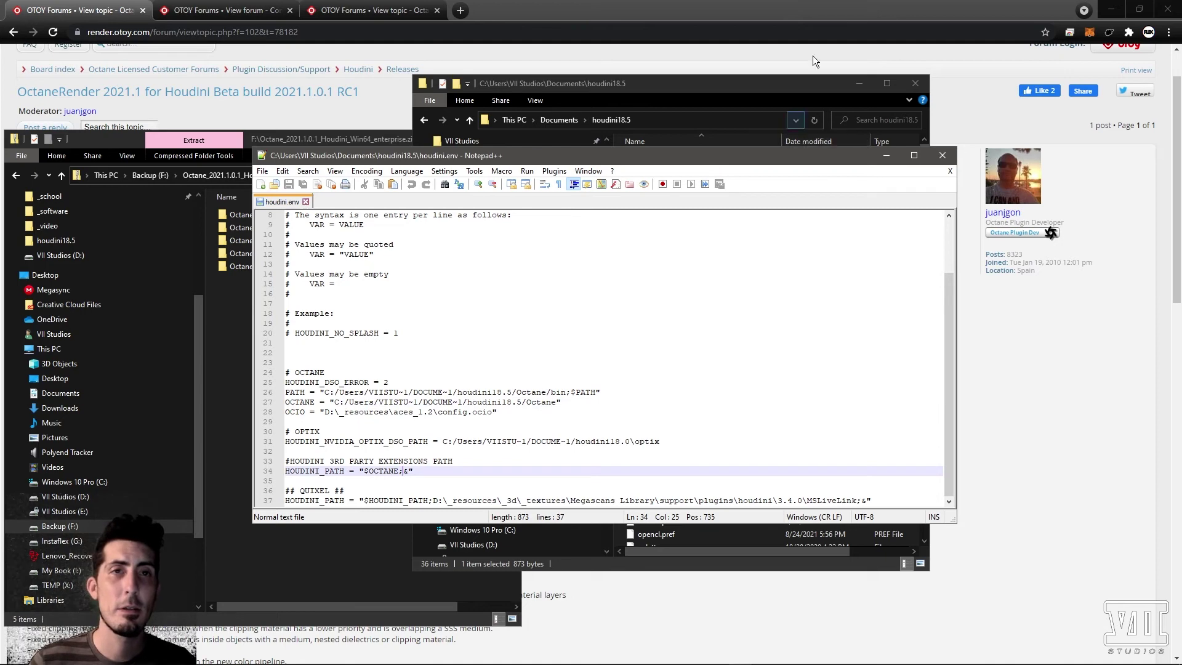
{"action": "left_click", "coordinate": [942, 156]}
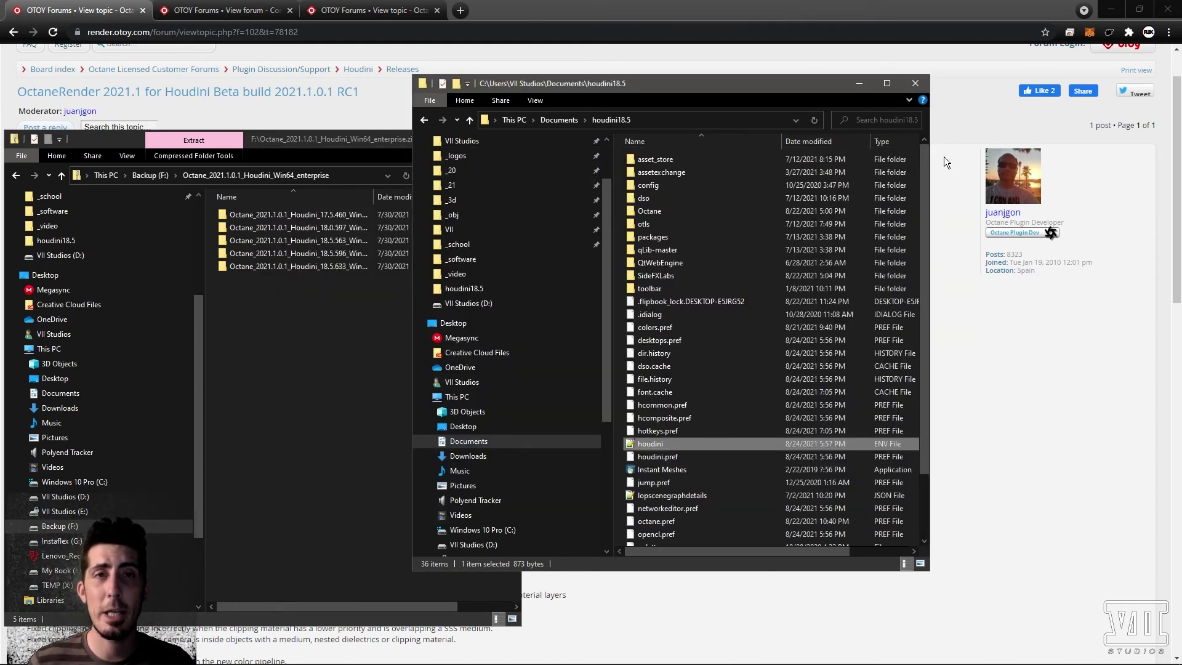
Switch back to Houdini and open its Octane menu
{"action": "key", "text": "alt+Tab"}
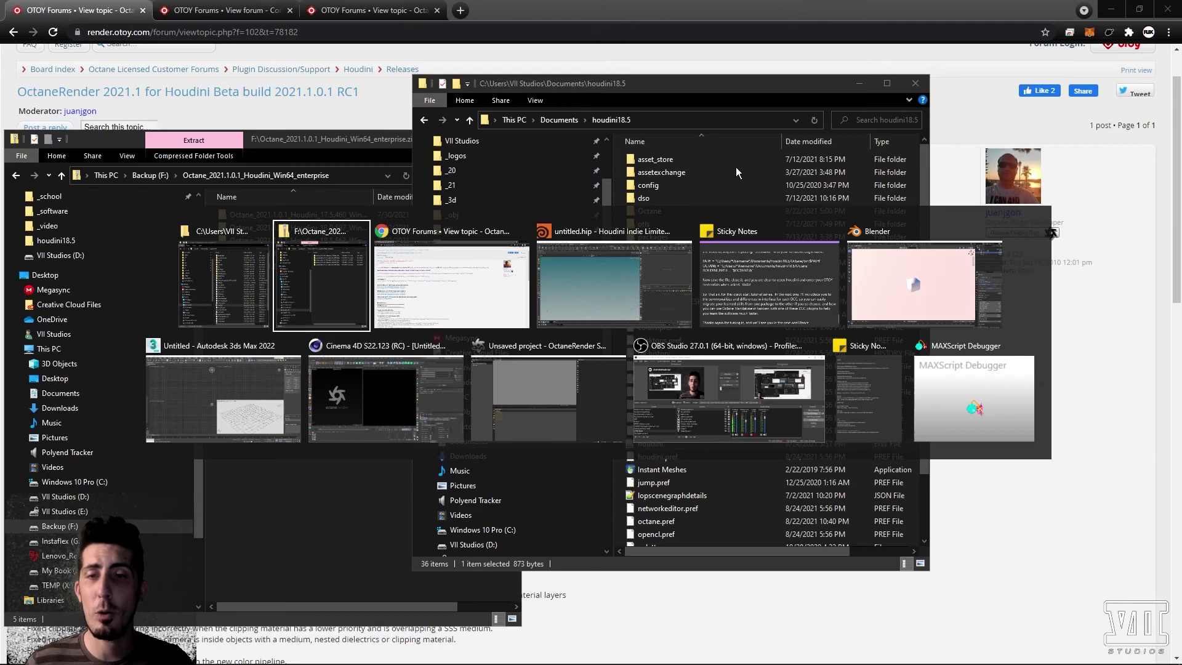
{"action": "left_click", "coordinate": [626, 284]}
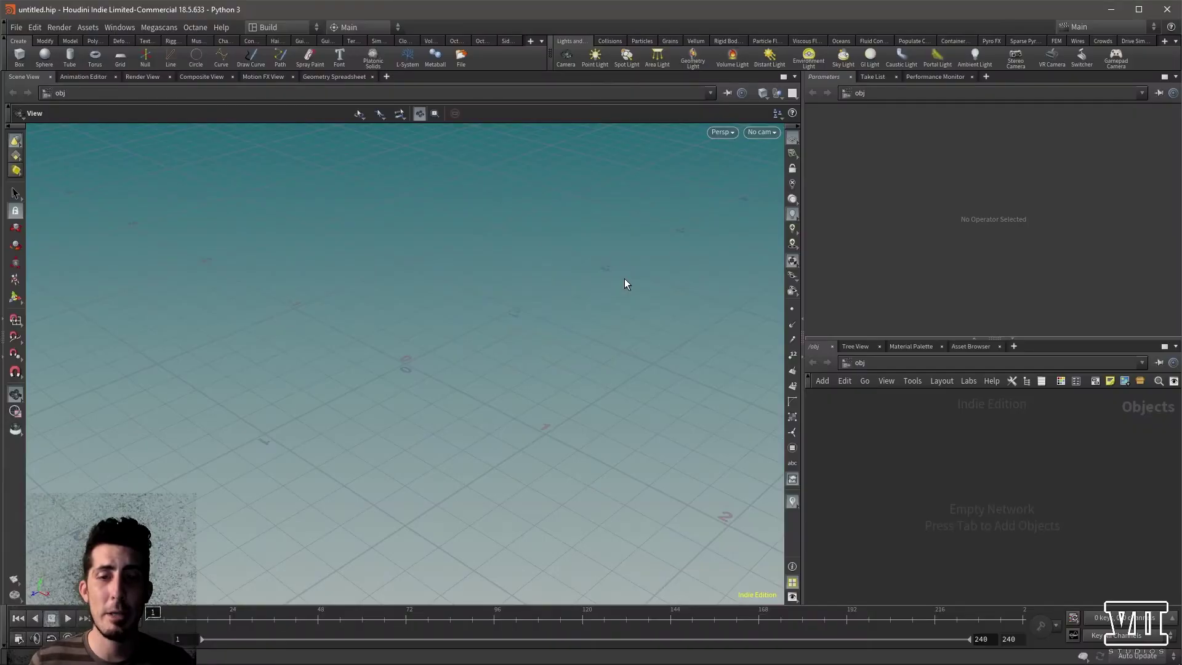
{"action": "left_click", "coordinate": [195, 28]}
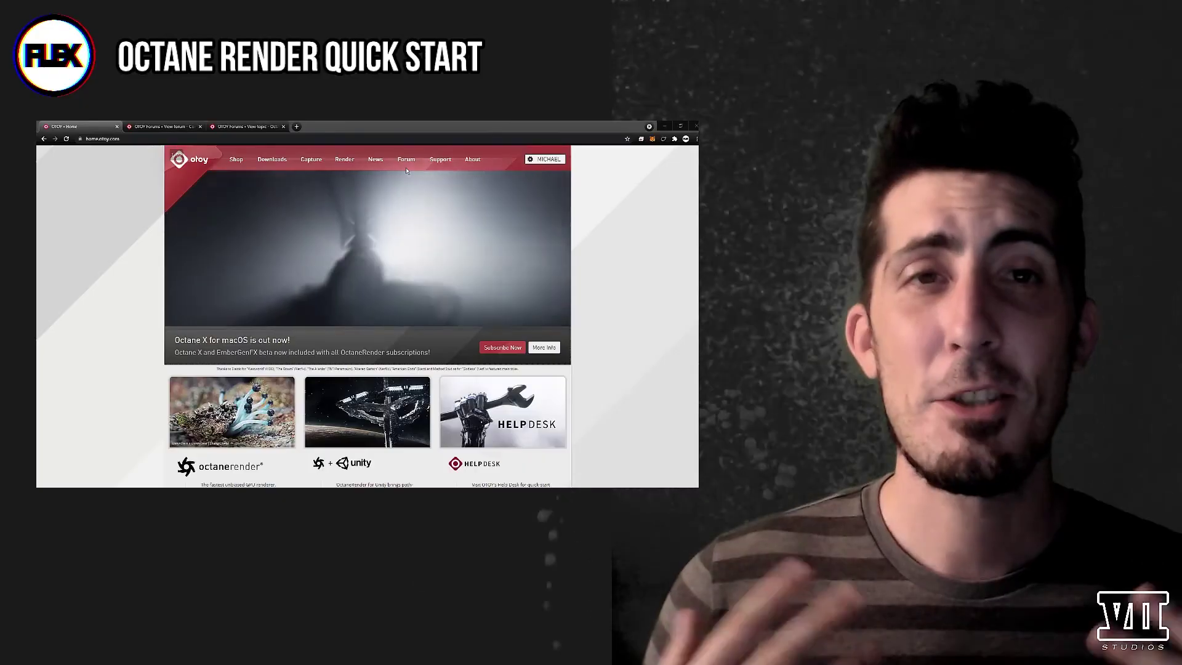